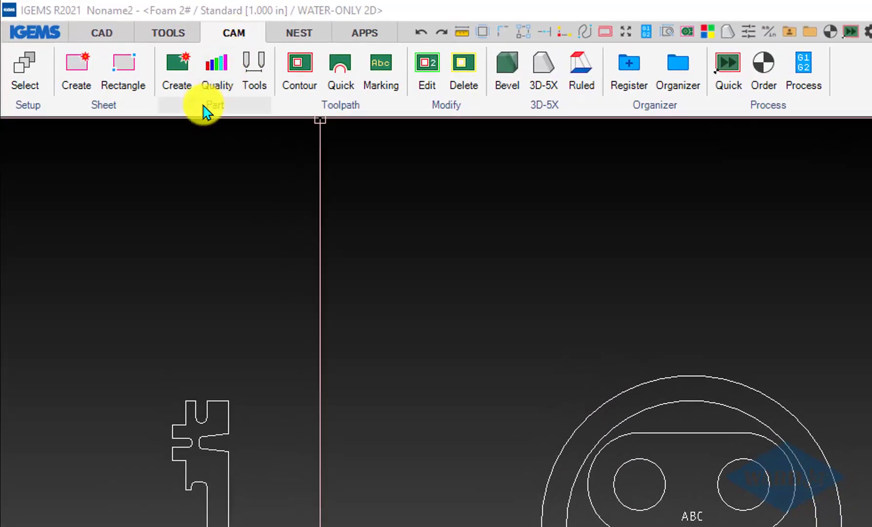
Zoom in on the ring drawing after briefly opening the Part commands list
{"action": "left_click", "coordinate": [205, 111]}
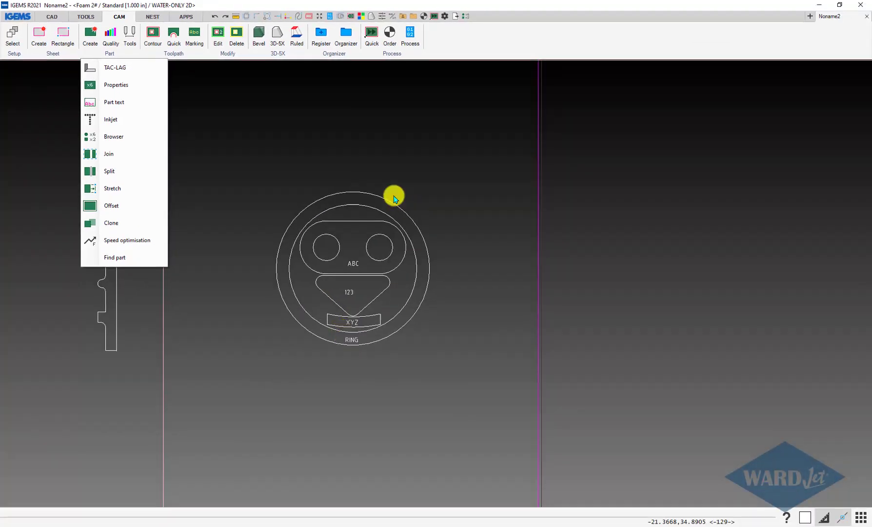
{"action": "left_click", "coordinate": [114, 20]}
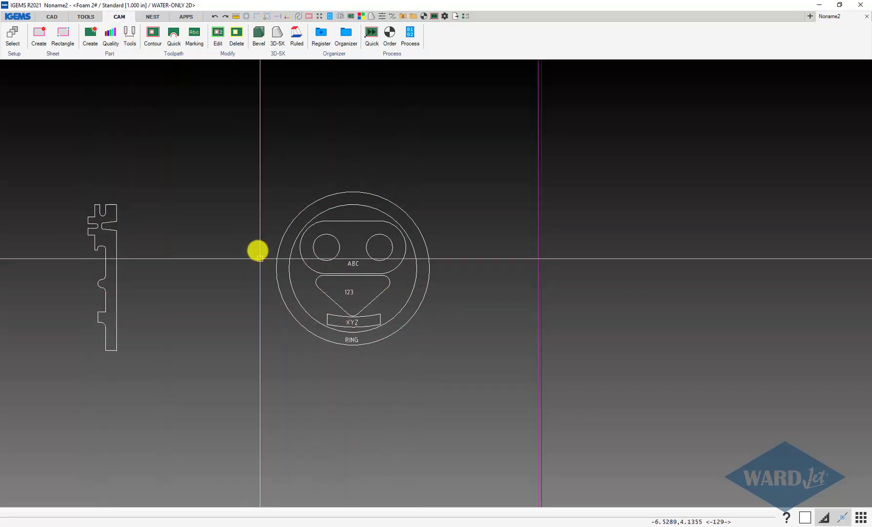
{"action": "scroll", "coordinate": [385, 272], "scroll_direction": "down", "scroll_amount": 2}
{"action": "scroll", "coordinate": [394, 287], "scroll_direction": "up", "scroll_amount": 4}
{"action": "scroll", "coordinate": [394, 286], "scroll_direction": "up", "scroll_amount": 1}
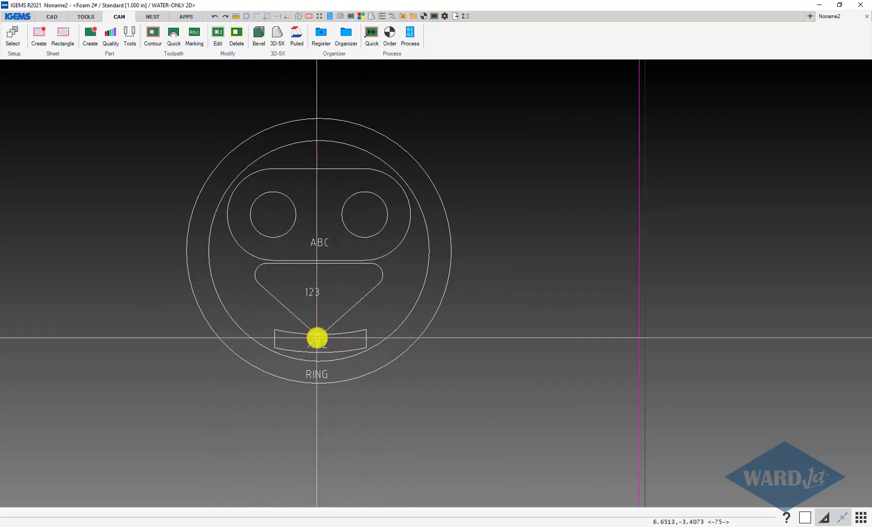
{"action": "scroll", "coordinate": [345, 332], "scroll_direction": "down", "scroll_amount": 5}
{"action": "scroll", "coordinate": [194, 309], "scroll_direction": "up", "scroll_amount": 1}
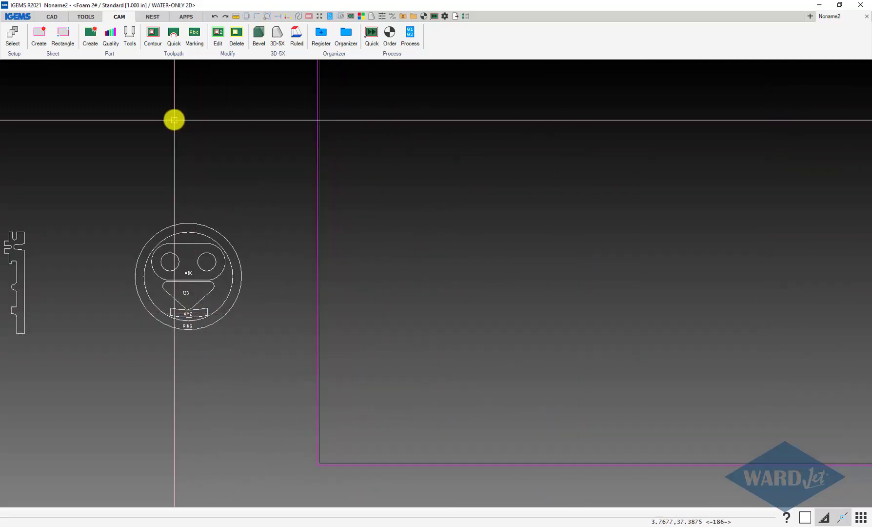
Create parts from the window-selected ring drawing with quantity 10
{"action": "left_click", "coordinate": [90, 36]}
{"action": "left_click_drag", "start_coordinate": [118, 204], "coordinate": [249, 343]}
{"action": "right_click", "coordinate": [283, 375]}
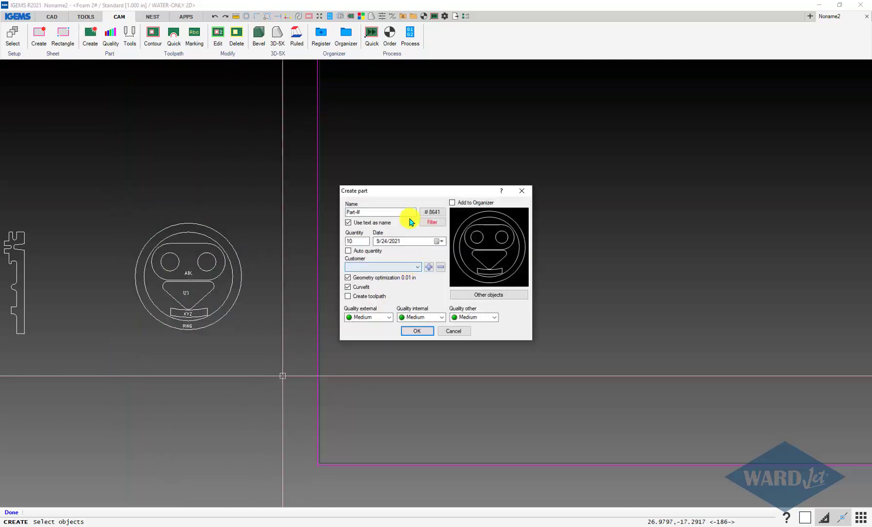
{"action": "left_click", "coordinate": [416, 331]}
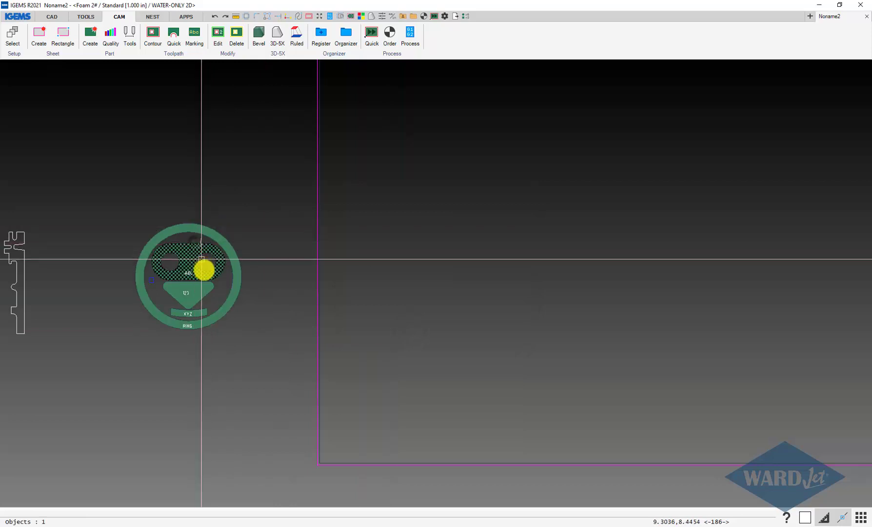
Check the properties of the 123 and ABC parts
{"action": "double_click", "coordinate": [208, 284]}
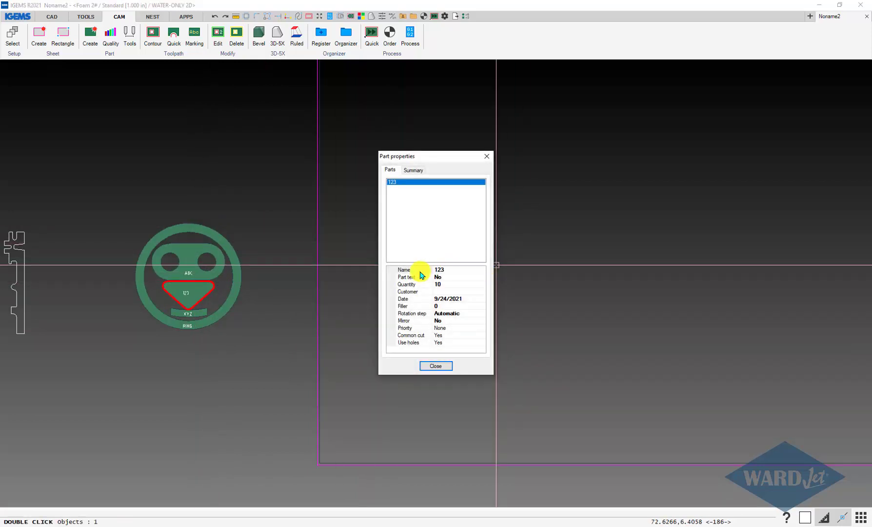
{"action": "left_click", "coordinate": [436, 365]}
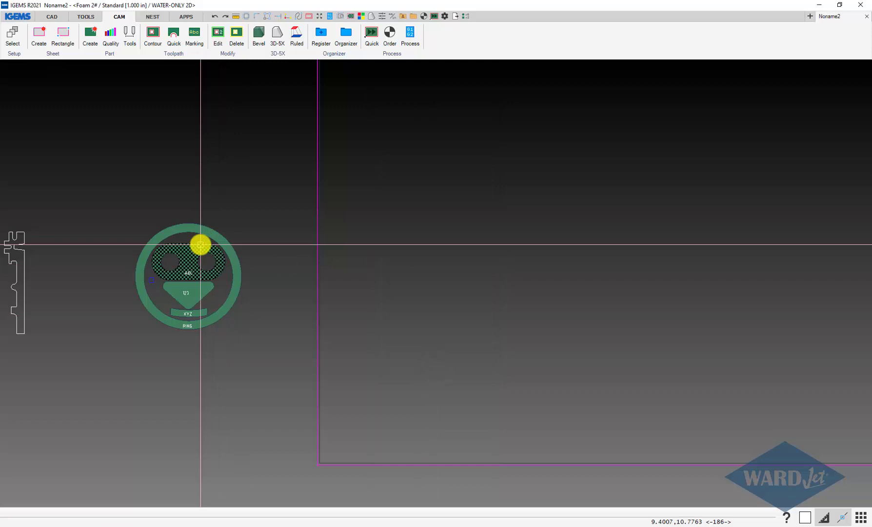
{"action": "double_click", "coordinate": [201, 243]}
{"action": "left_click", "coordinate": [437, 366]}
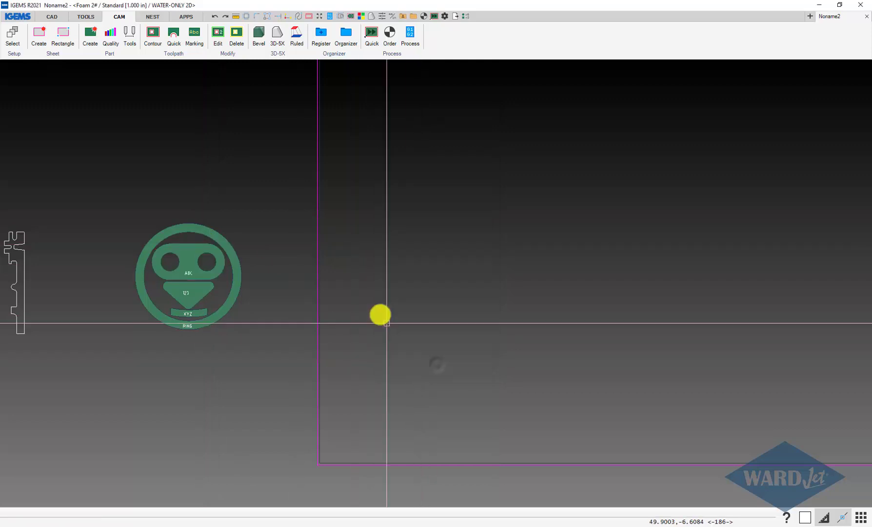
{"action": "left_click", "coordinate": [152, 16]}
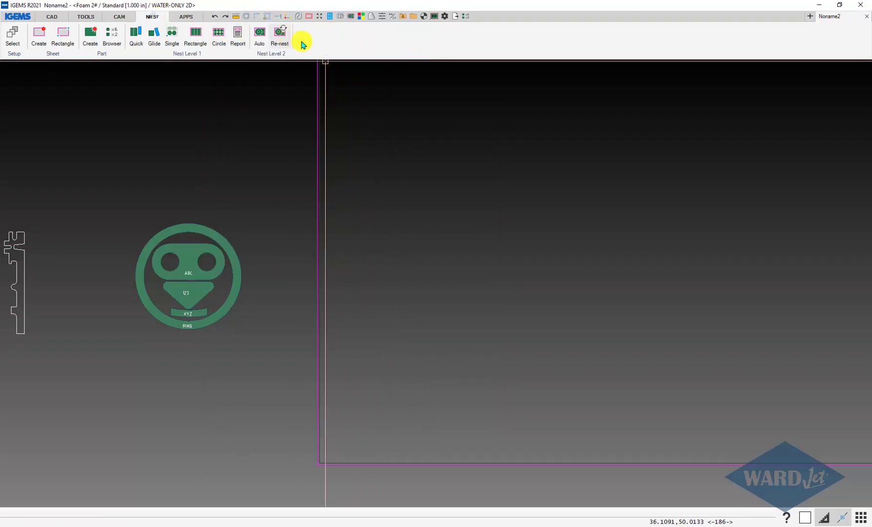
{"action": "left_click", "coordinate": [259, 38]}
{"action": "left_click_drag", "start_coordinate": [101, 189], "coordinate": [217, 344]}
{"action": "right_click", "coordinate": [267, 376]}
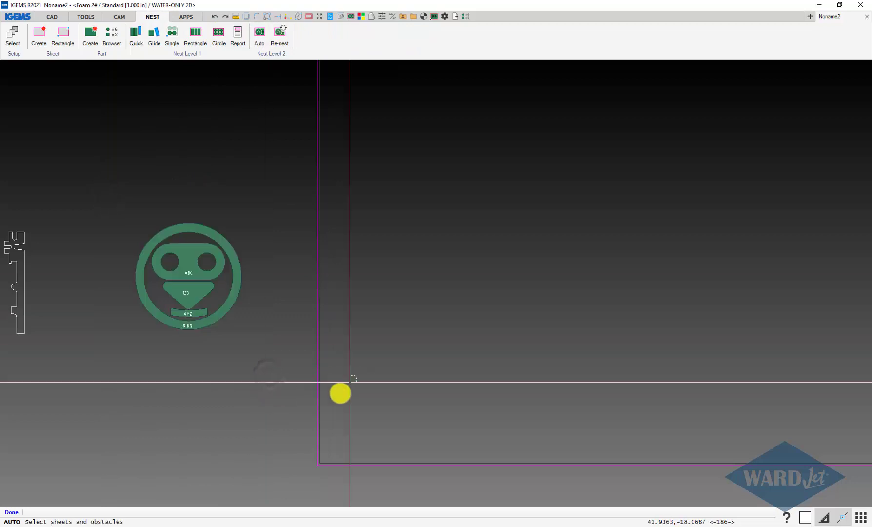
{"action": "left_click", "coordinate": [458, 296]}
{"action": "right_click", "coordinate": [468, 136]}
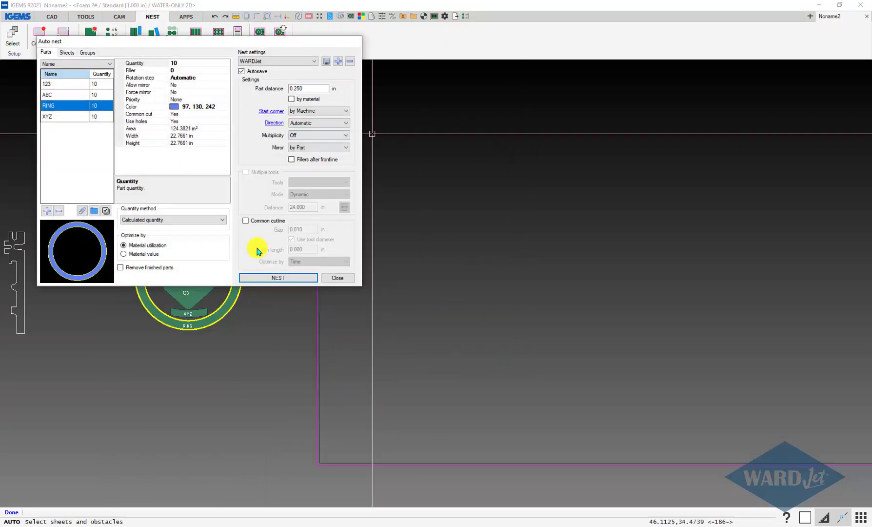
{"action": "left_click", "coordinate": [269, 278]}
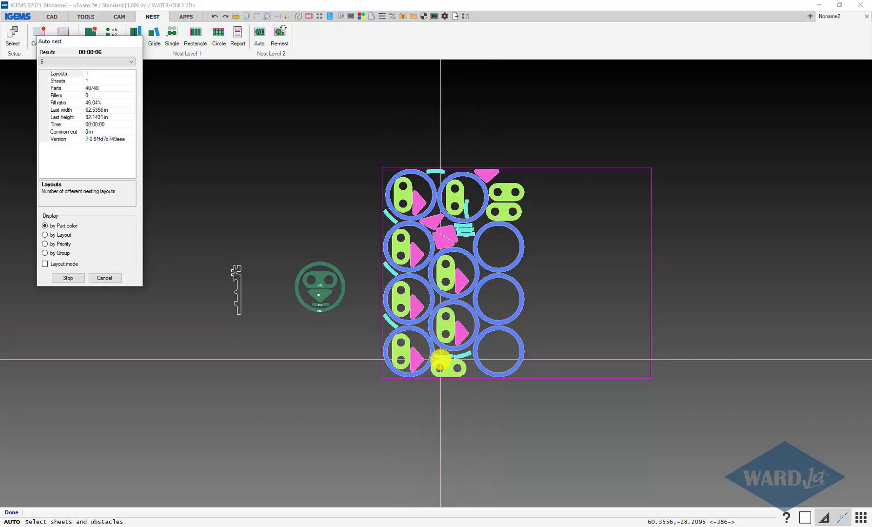
{"action": "scroll", "coordinate": [442, 359], "scroll_direction": "up", "scroll_amount": 3}
{"action": "scroll", "coordinate": [425, 302], "scroll_direction": "down", "scroll_amount": 2}
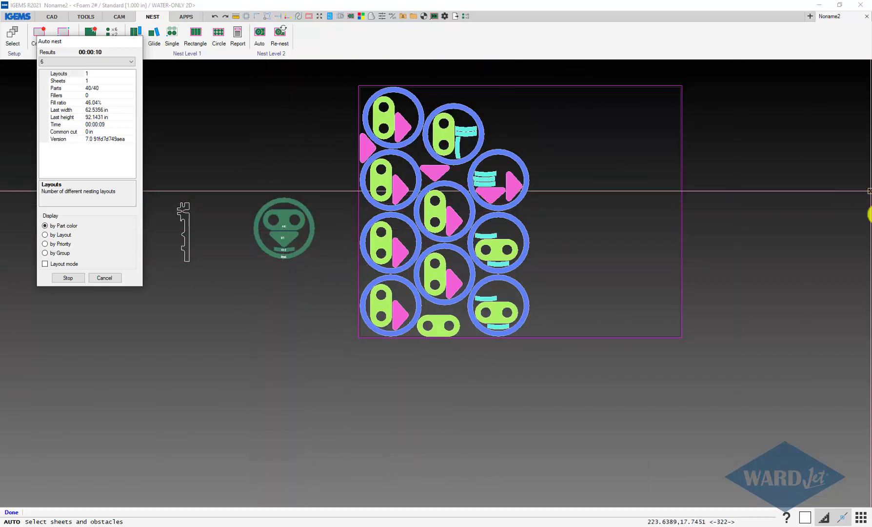
{"action": "left_click", "coordinate": [104, 278]}
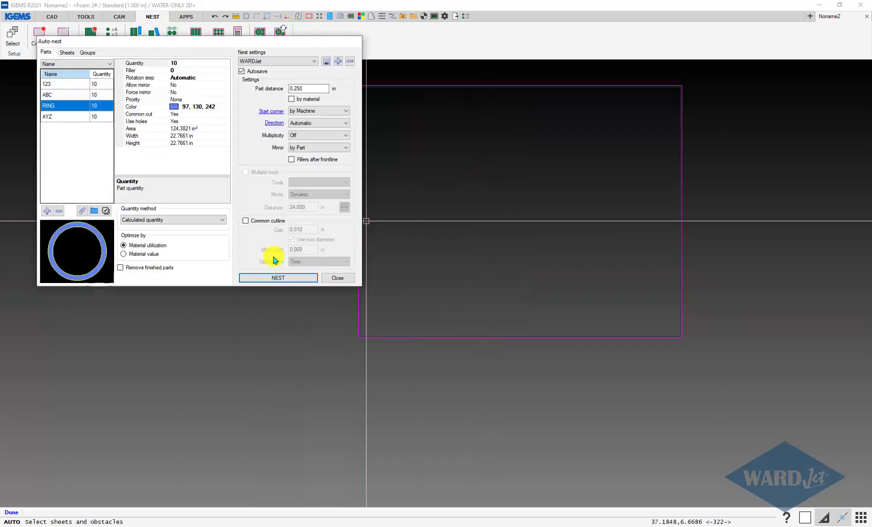
{"action": "left_click", "coordinate": [337, 278]}
Join all the window-selected ring pieces into a single part with Part > Join
{"action": "scroll", "coordinate": [292, 198], "scroll_direction": "up", "scroll_amount": 3}
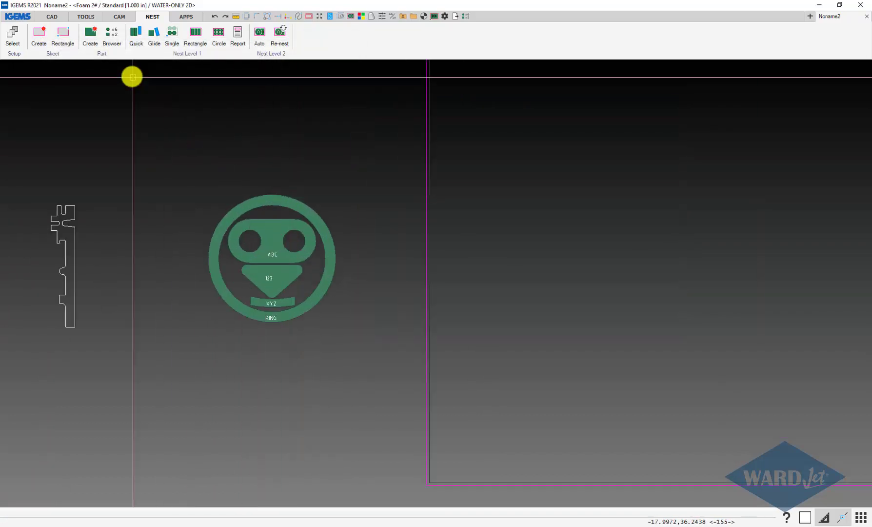
{"action": "left_click", "coordinate": [120, 17]}
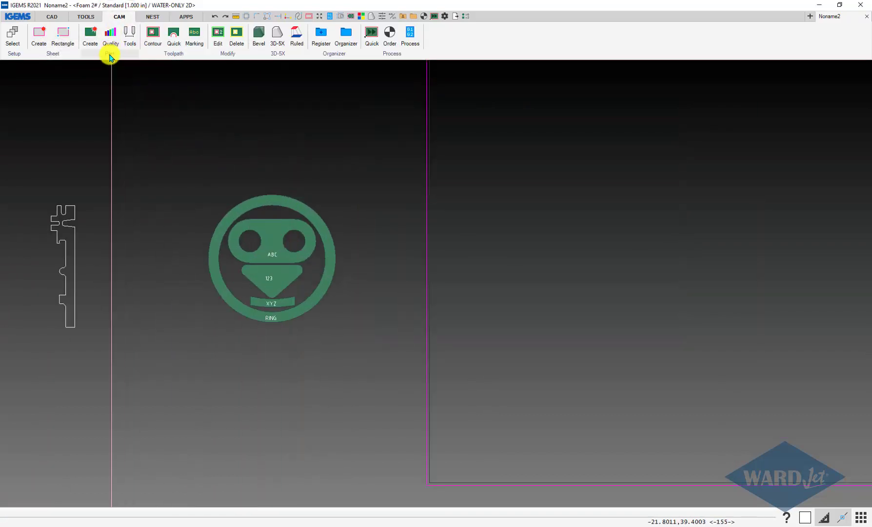
{"action": "left_click", "coordinate": [111, 57]}
{"action": "left_click", "coordinate": [104, 152]}
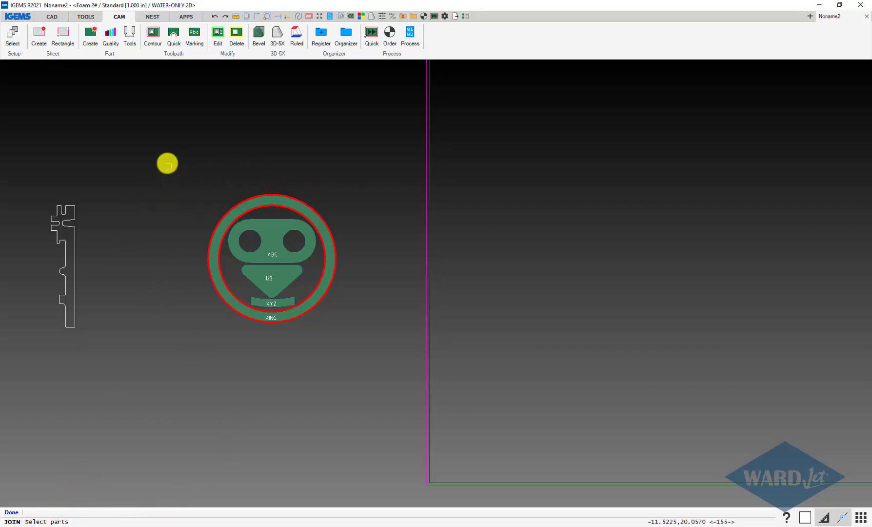
{"action": "left_click_drag", "start_coordinate": [165, 157], "coordinate": [370, 364]}
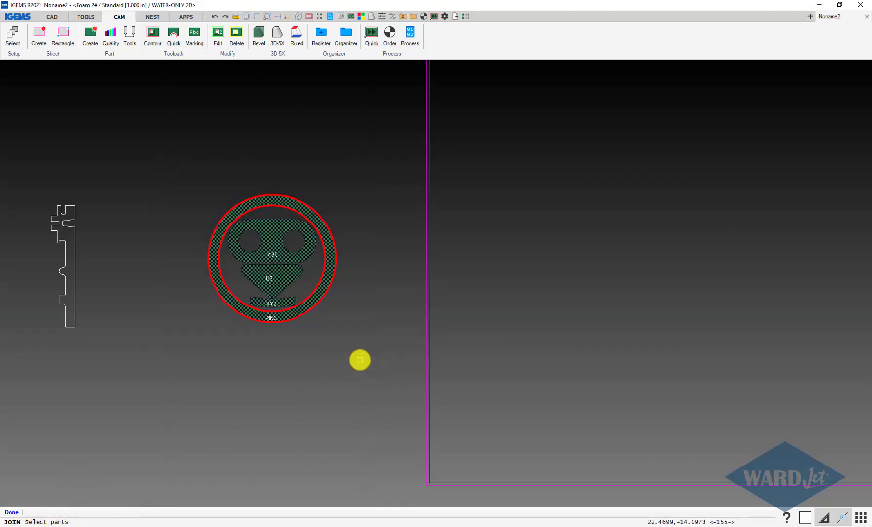
{"action": "right_click", "coordinate": [359, 360]}
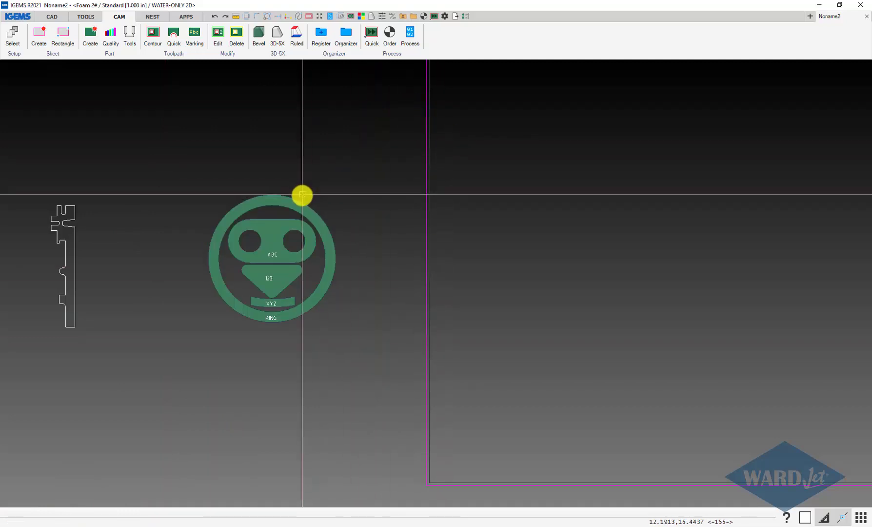
Verify the joined part is named RING with quantity 10
{"action": "left_click", "coordinate": [289, 215]}
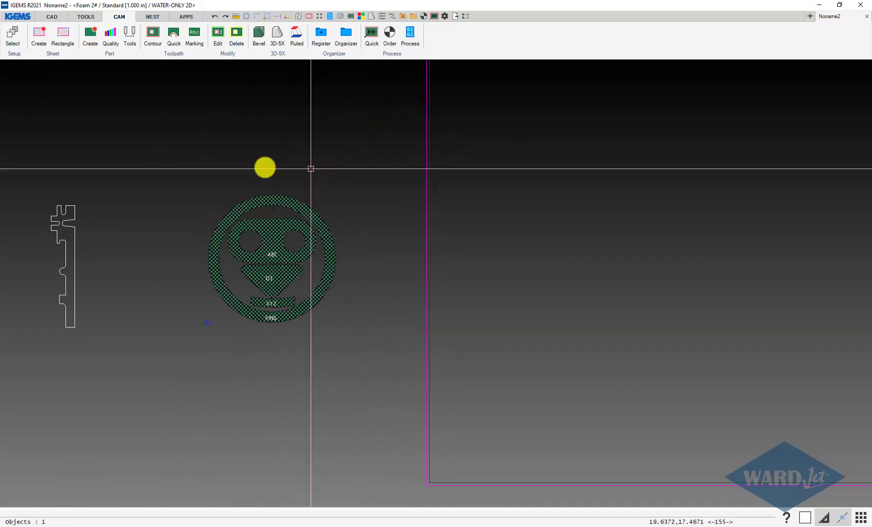
{"action": "double_click", "coordinate": [279, 196]}
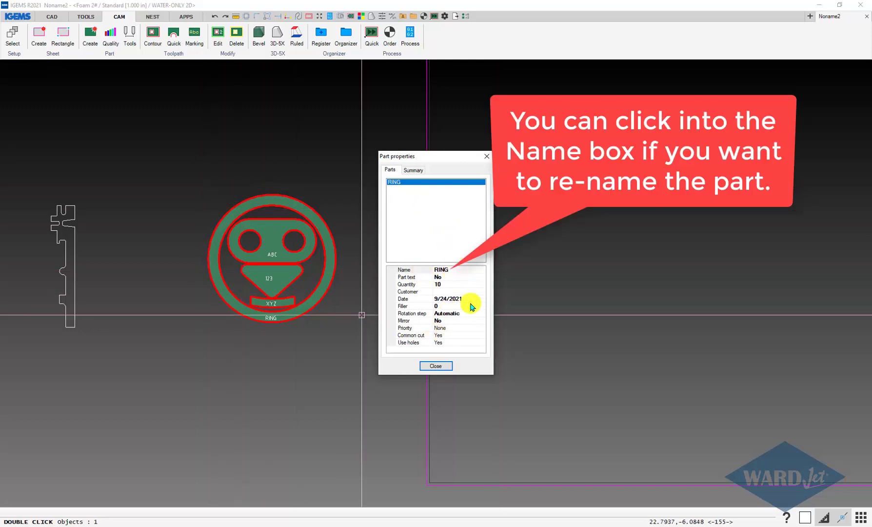
{"action": "left_click", "coordinate": [440, 367]}
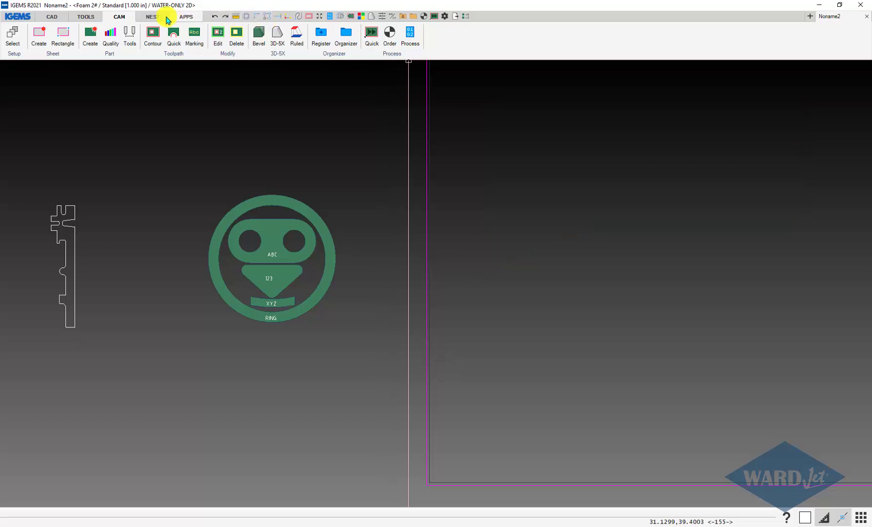
Run a trial auto nest of ten RING parts on the sheet, then cancel it
{"action": "left_click", "coordinate": [153, 17]}
{"action": "left_click", "coordinate": [260, 33]}
{"action": "left_click", "coordinate": [259, 267]}
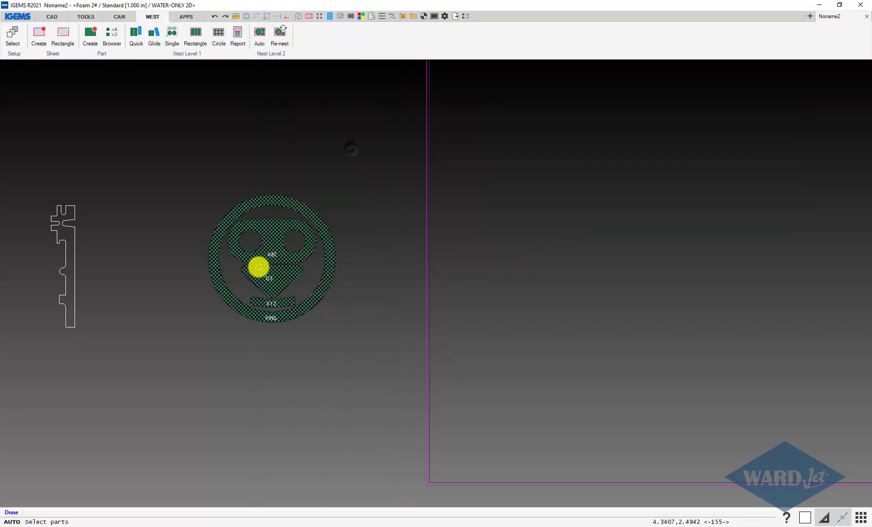
{"action": "right_click", "coordinate": [471, 245]}
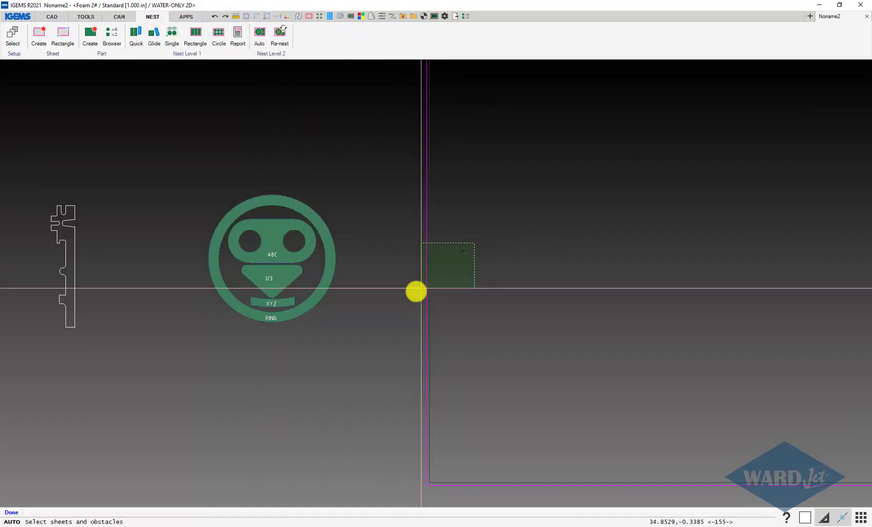
{"action": "right_click", "coordinate": [399, 315]}
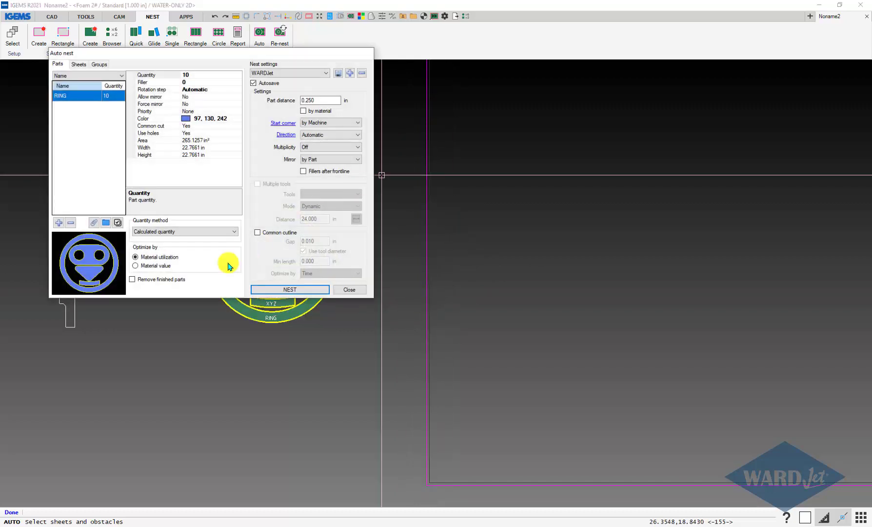
{"action": "left_click", "coordinate": [277, 289]}
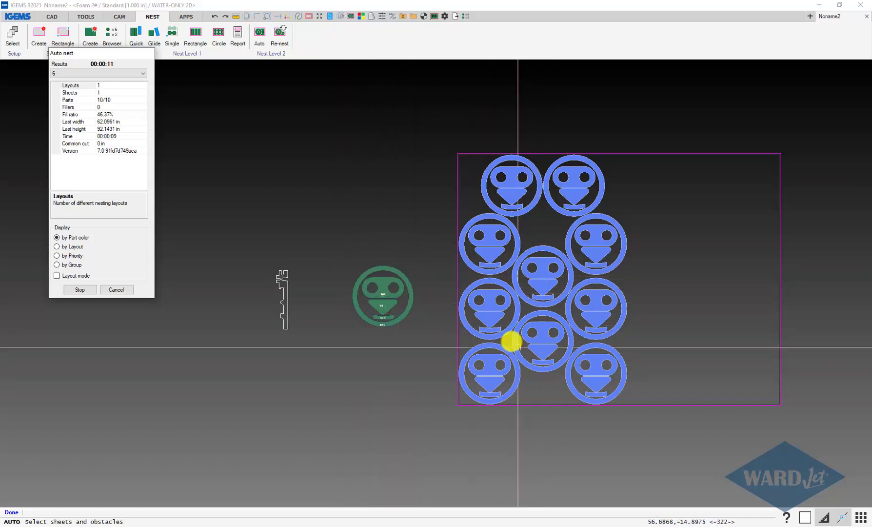
{"action": "left_click", "coordinate": [117, 289]}
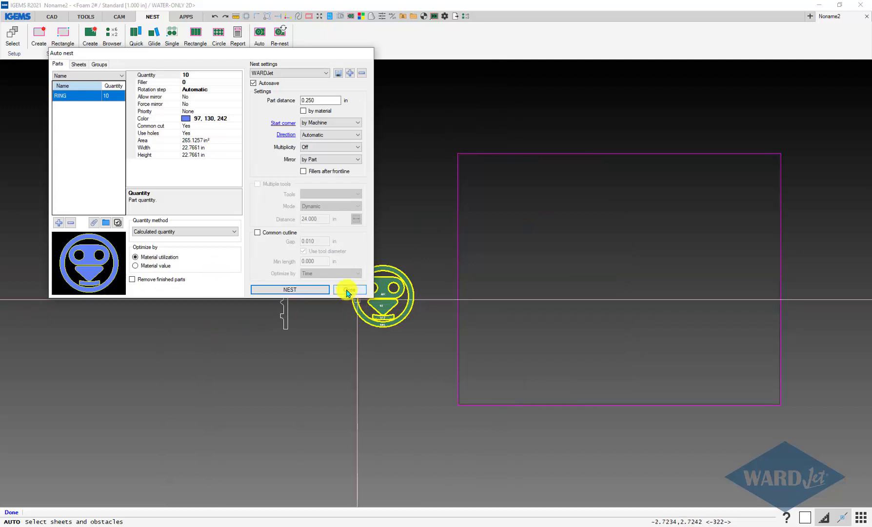
{"action": "left_click", "coordinate": [349, 290]}
Recentre the view on the parts and window-select the key outline from the CAM tab
{"action": "scroll", "coordinate": [288, 332], "scroll_direction": "up", "scroll_amount": 5}
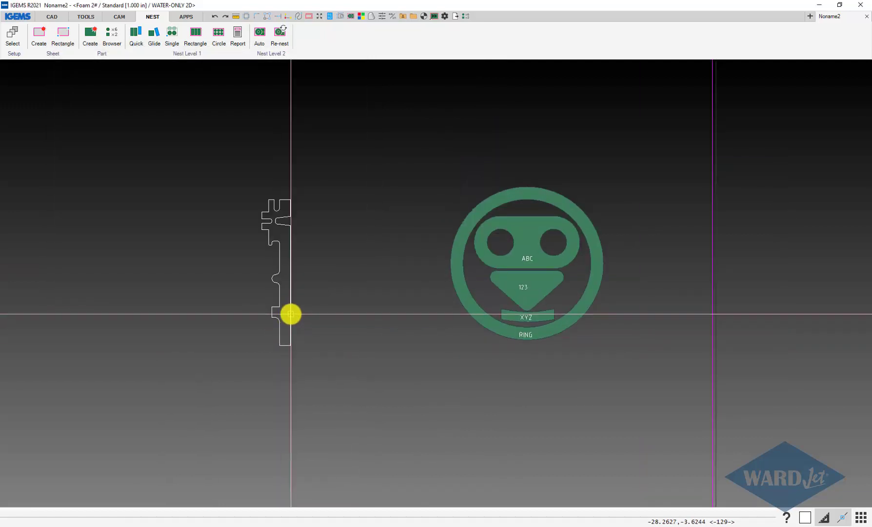
{"action": "scroll", "coordinate": [295, 323], "scroll_direction": "up", "scroll_amount": 2}
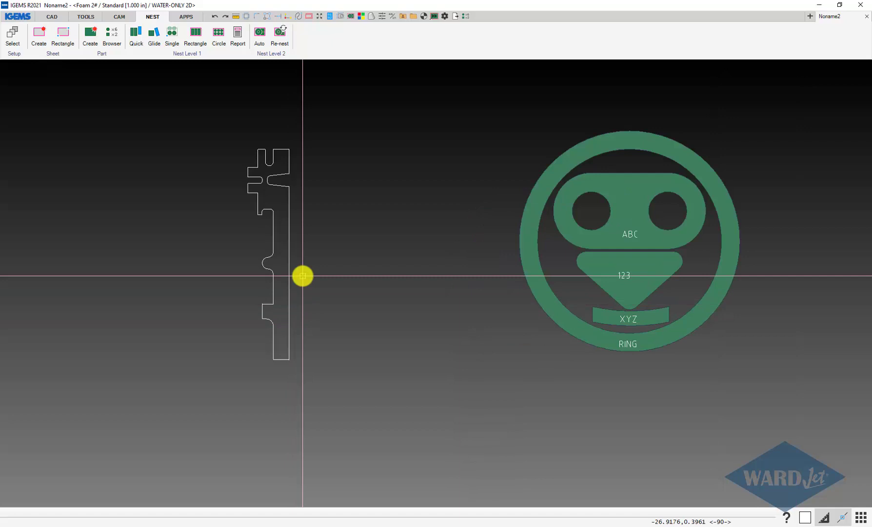
{"action": "middle_click_drag", "start_coordinate": [303, 276], "coordinate": [282, 376]}
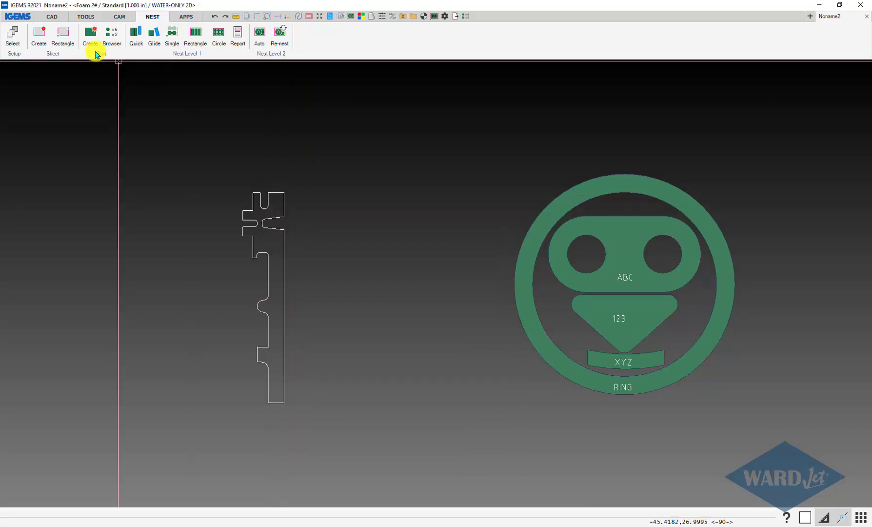
{"action": "left_click", "coordinate": [120, 17]}
{"action": "scroll", "coordinate": [253, 337], "scroll_direction": "down", "scroll_amount": 2}
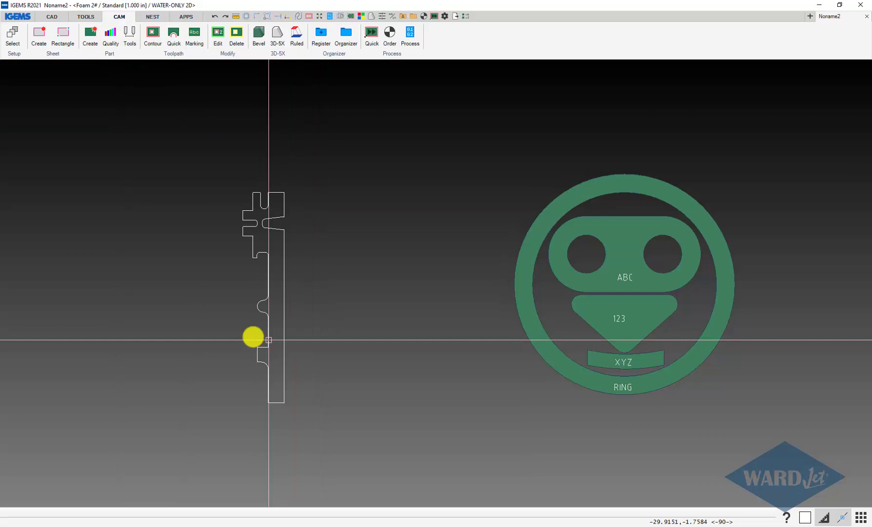
{"action": "scroll", "coordinate": [287, 334], "scroll_direction": "up", "scroll_amount": 4}
{"action": "scroll", "coordinate": [315, 328], "scroll_direction": "down", "scroll_amount": 4}
{"action": "scroll", "coordinate": [394, 332], "scroll_direction": "up", "scroll_amount": 1}
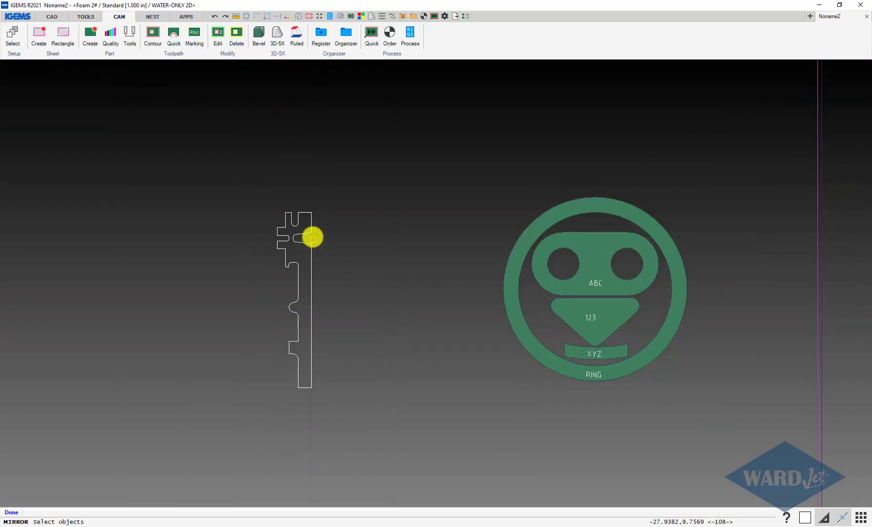
{"action": "left_click_drag", "start_coordinate": [264, 201], "coordinate": [317, 336]}
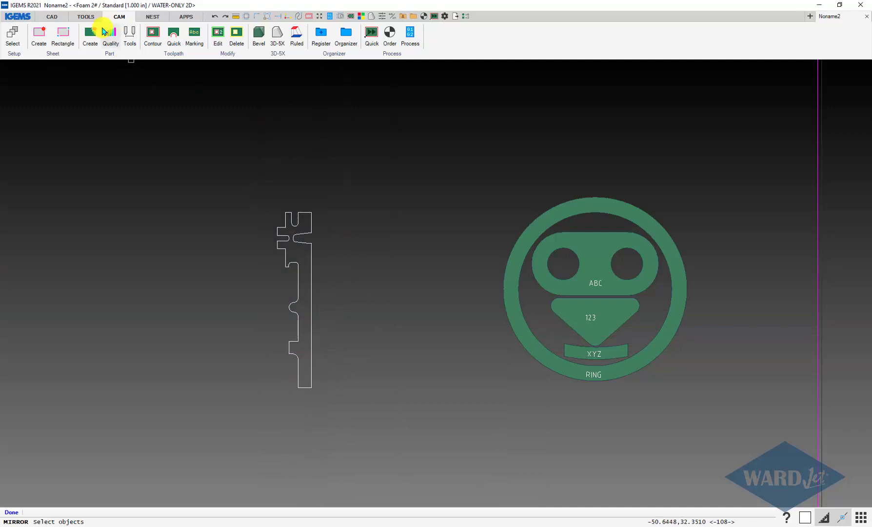
Turn the window-selected key outline into a part with quantity 10
{"action": "left_click_drag", "start_coordinate": [250, 195], "coordinate": [372, 413]}
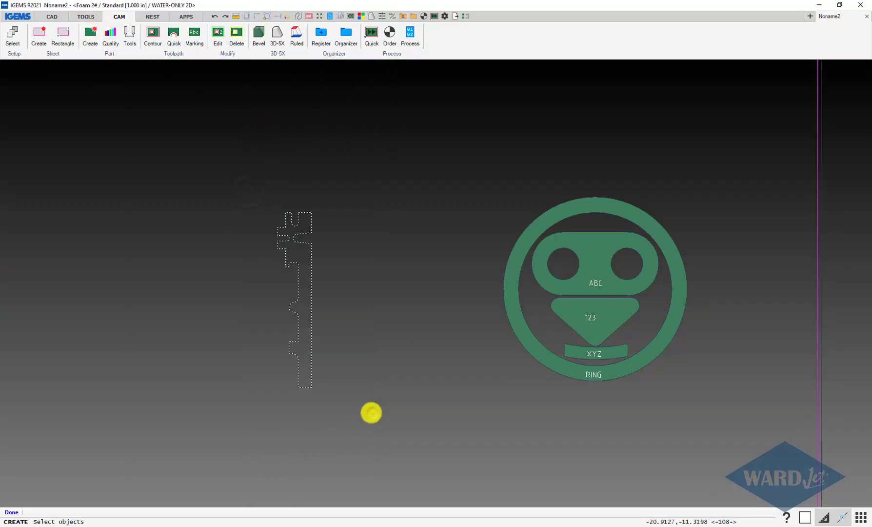
{"action": "right_click", "coordinate": [372, 413]}
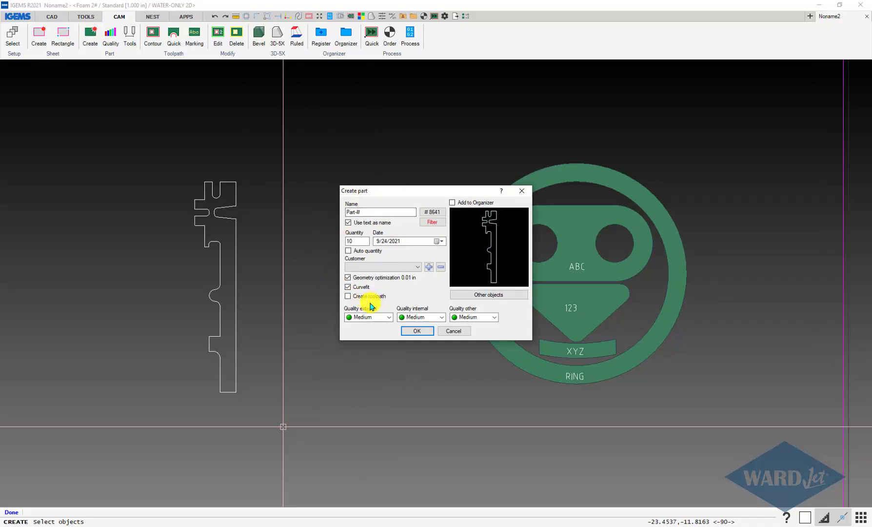
{"action": "left_click", "coordinate": [417, 332]}
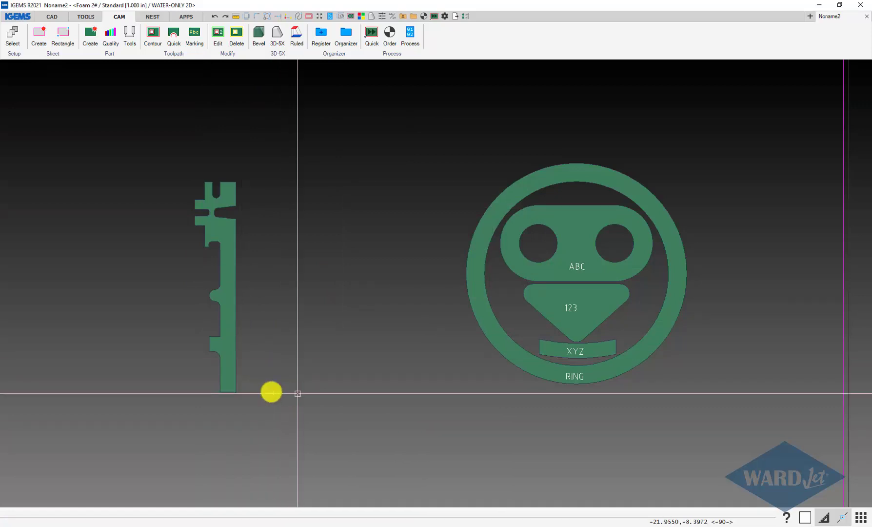
{"action": "left_click", "coordinate": [52, 17]}
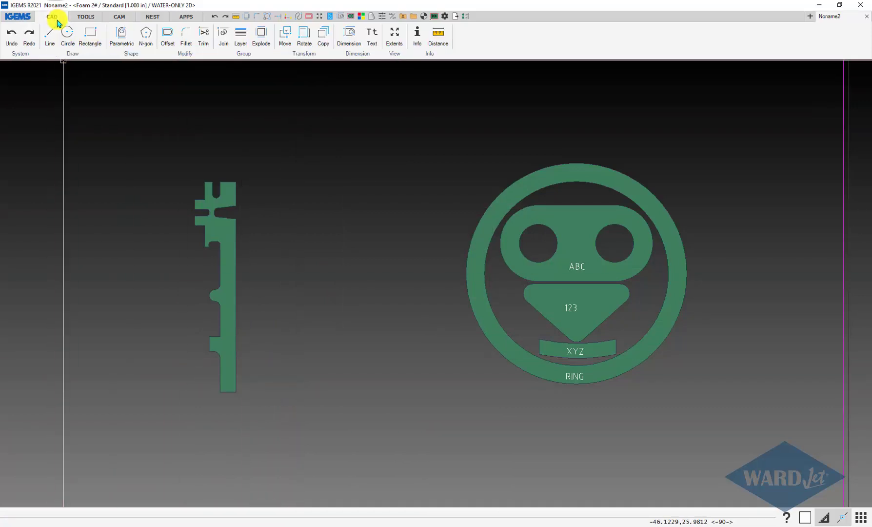
{"action": "left_click", "coordinate": [304, 56]}
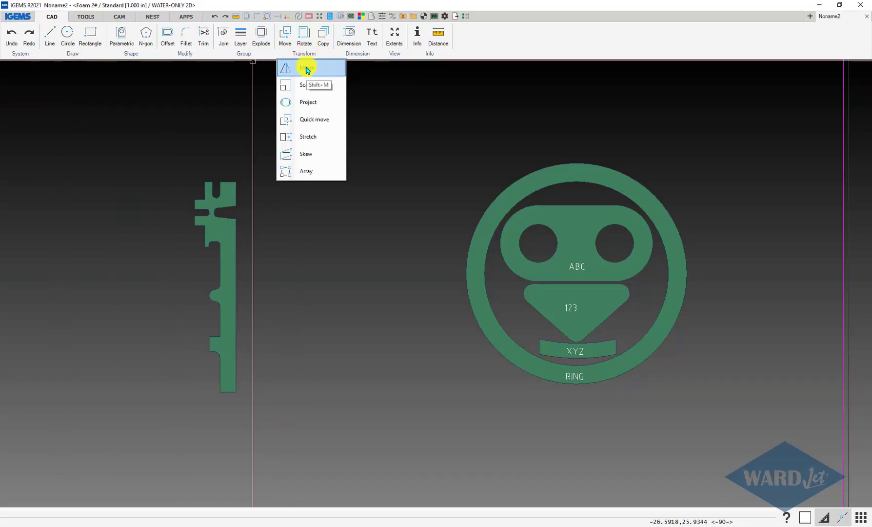
Mirror the key part about a vertical line, keeping the original
{"action": "left_click", "coordinate": [307, 68]}
{"action": "left_click", "coordinate": [235, 182]}
{"action": "right_click", "coordinate": [257, 194]}
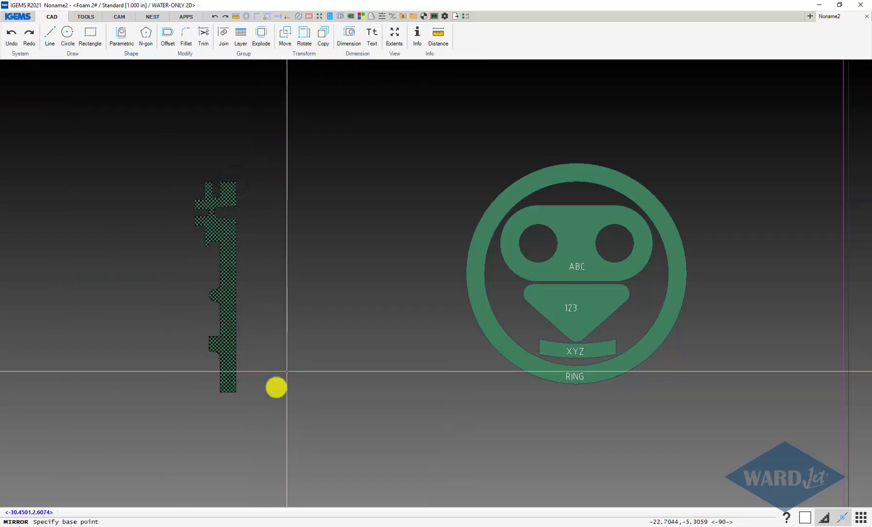
{"action": "left_click", "coordinate": [236, 392]}
{"action": "left_click", "coordinate": [249, 149]}
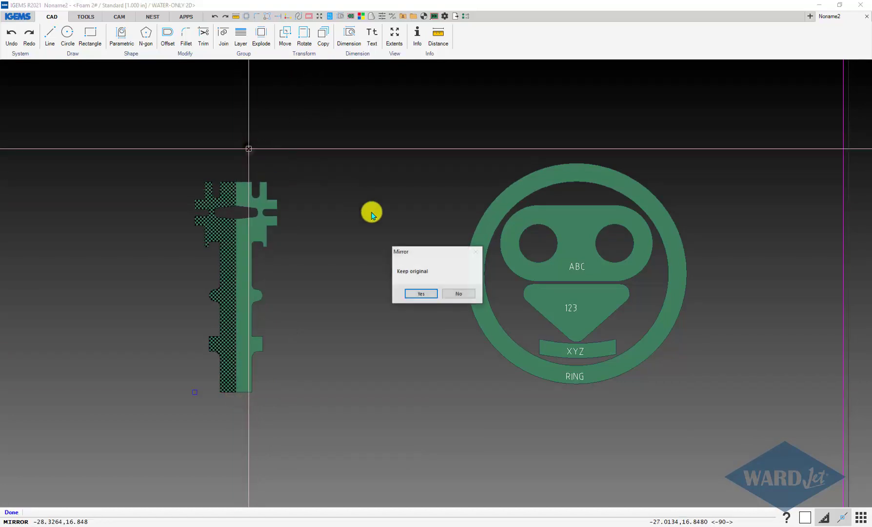
{"action": "left_click", "coordinate": [422, 294]}
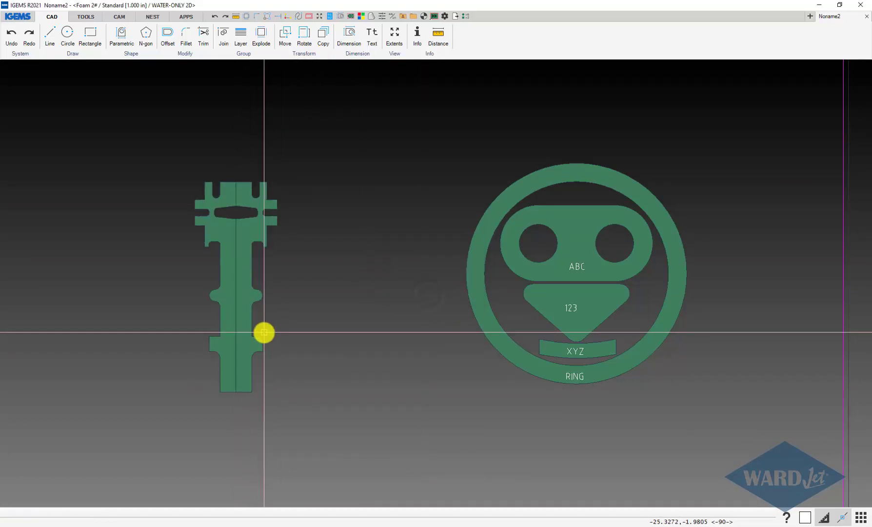
Move the mirrored right half of the key 0.010 to the right
{"action": "scroll", "coordinate": [270, 392], "scroll_direction": "up", "scroll_amount": 3}
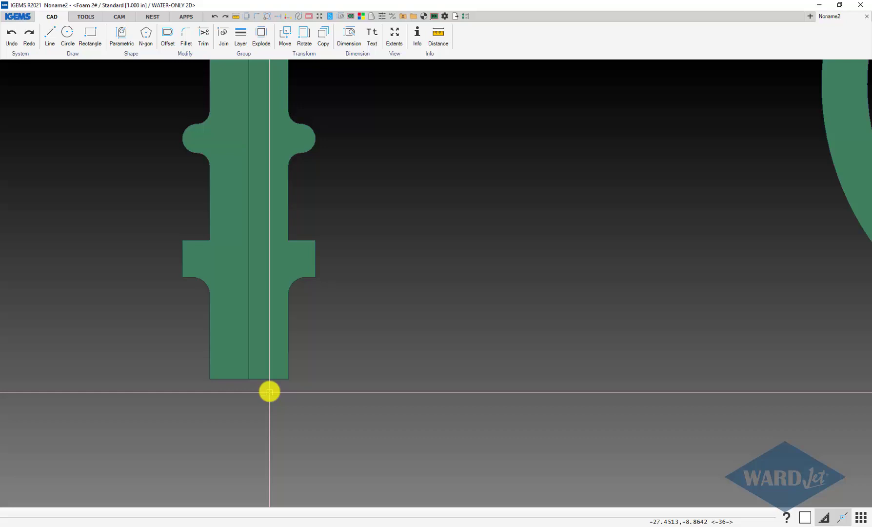
{"action": "left_click_drag", "start_coordinate": [284, 373], "coordinate": [297, 426]}
{"action": "left_click", "coordinate": [267, 404]}
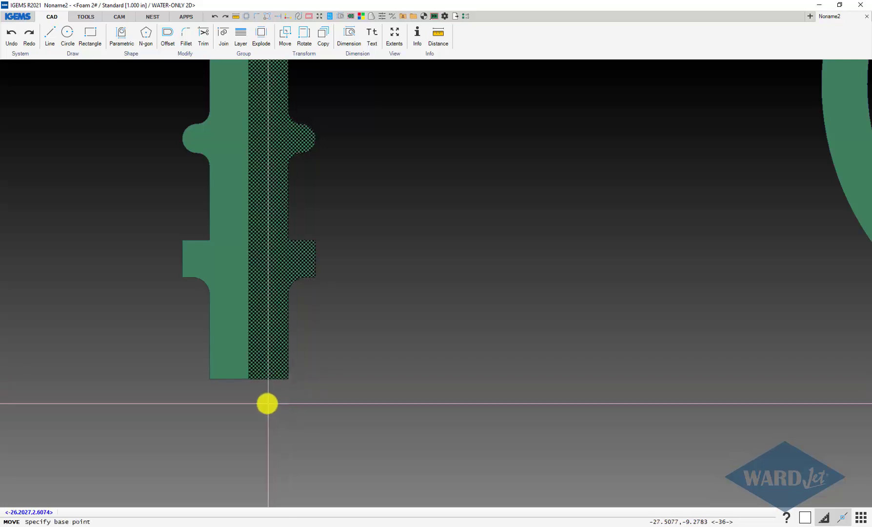
{"action": "type", "text": ".010"}
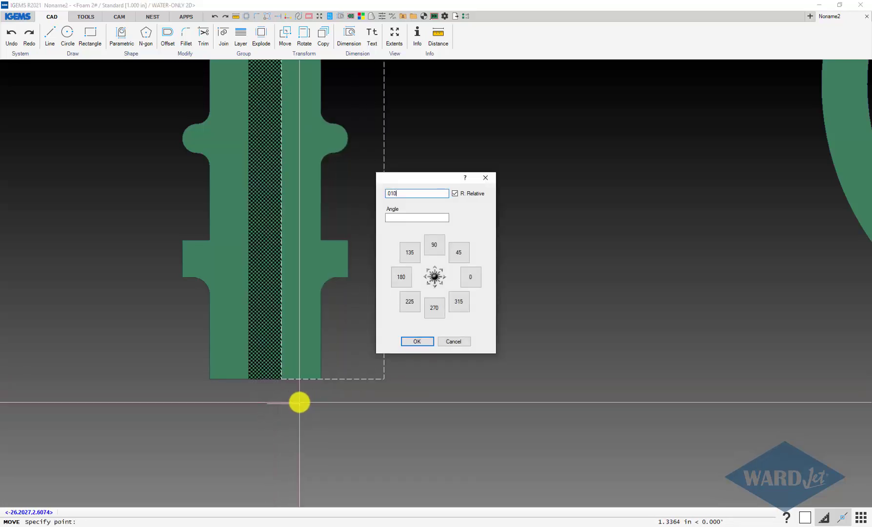
{"action": "key", "text": "Return"}
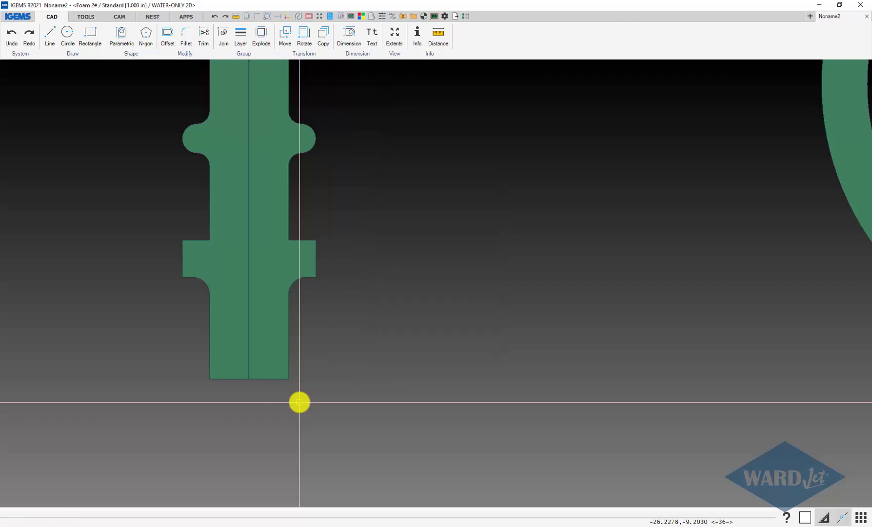
{"action": "scroll", "coordinate": [300, 403], "scroll_direction": "down", "scroll_amount": 4}
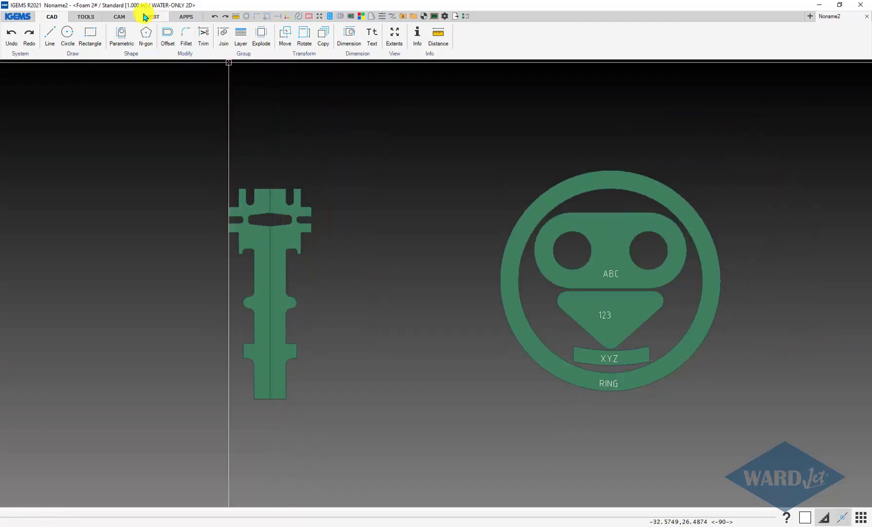
Start a Quick > Manual toolpath on the key part
{"action": "left_click", "coordinate": [118, 17]}
{"action": "left_click", "coordinate": [178, 56]}
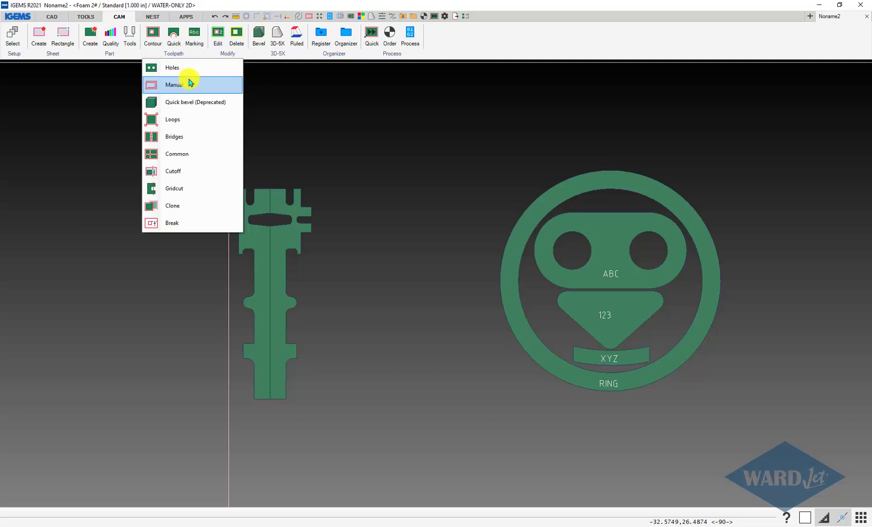
{"action": "left_click", "coordinate": [174, 85]}
{"action": "scroll", "coordinate": [281, 382], "scroll_direction": "up", "scroll_amount": 3}
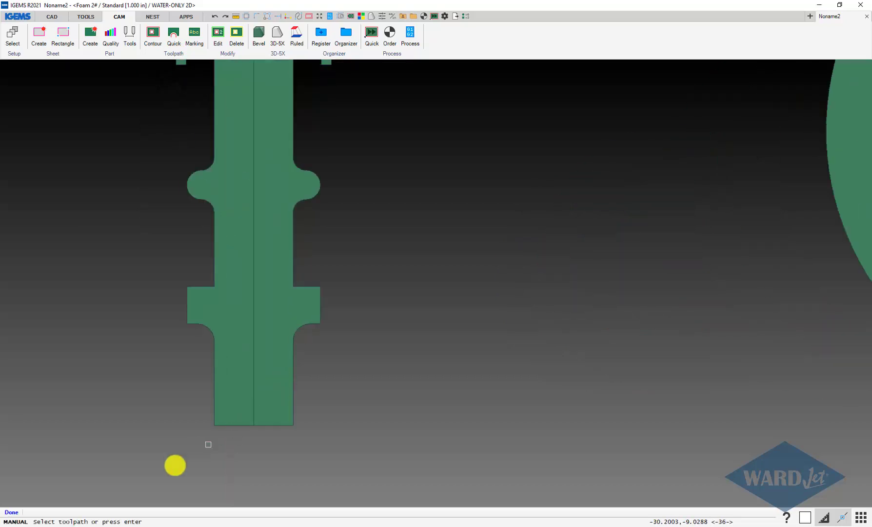
{"action": "key", "text": "Return"}
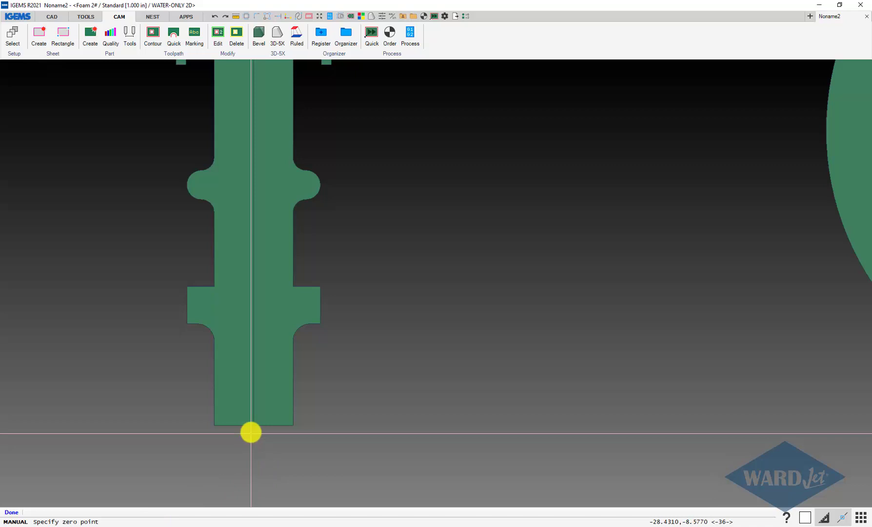
Set the zero point at the key's bottom edge and accept the start and lead-in settings
{"action": "scroll", "coordinate": [253, 428], "scroll_direction": "up", "scroll_amount": 8}
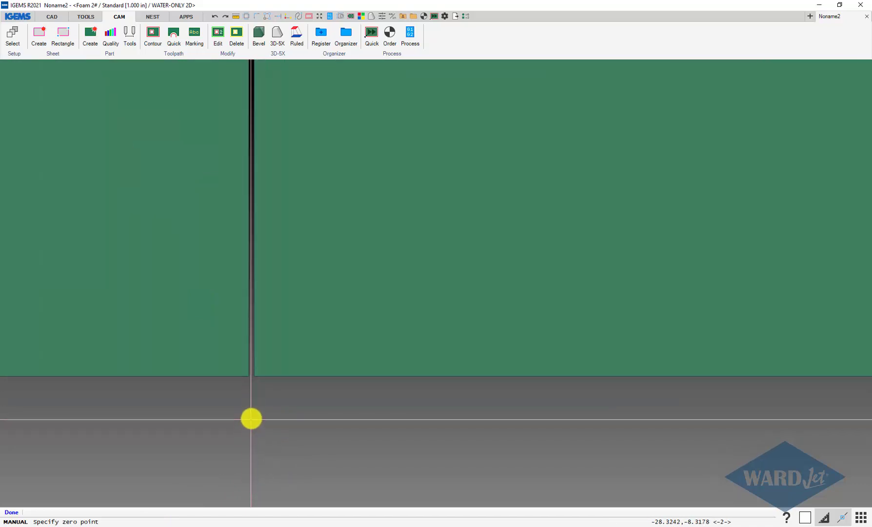
{"action": "left_click", "coordinate": [250, 407]}
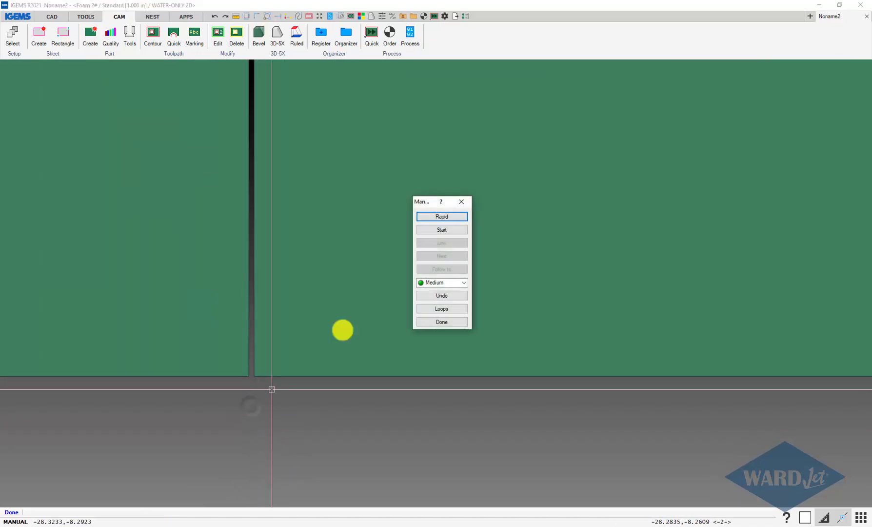
{"action": "left_click", "coordinate": [438, 230]}
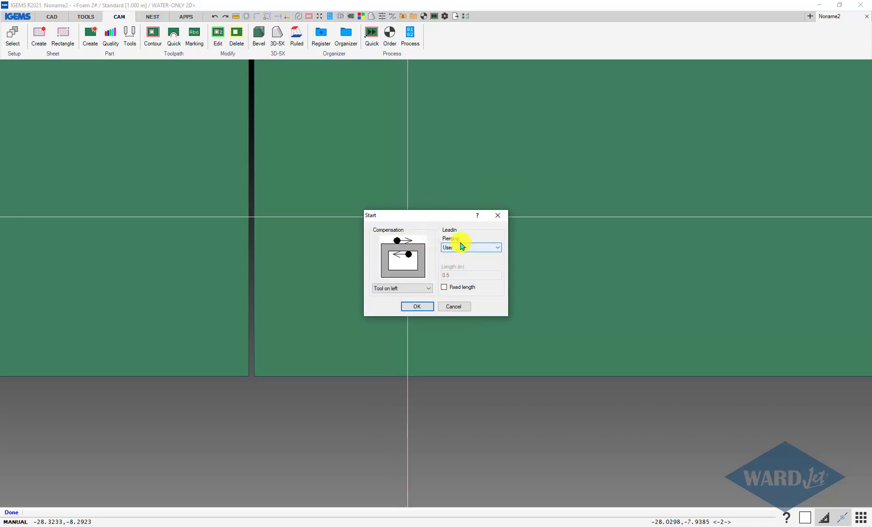
{"action": "left_click", "coordinate": [417, 307]}
{"action": "left_click", "coordinate": [257, 380]}
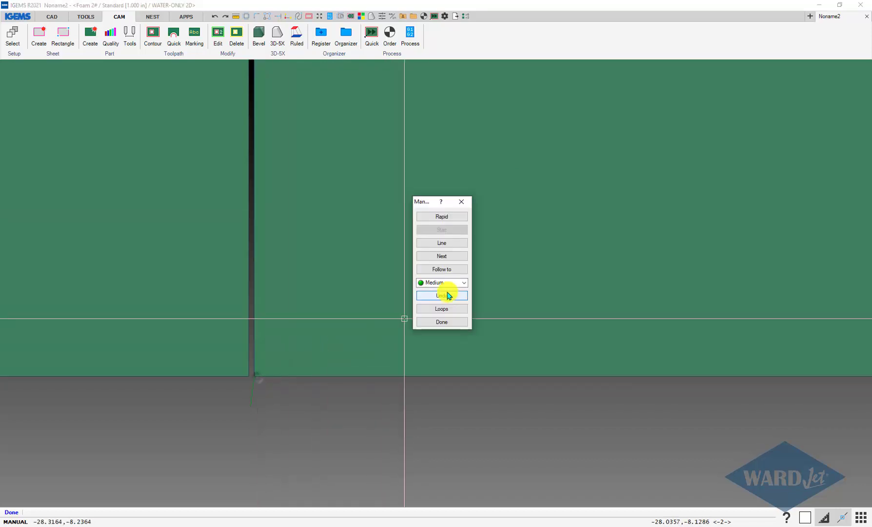
Add a line to the top notch bottom, then follow the edge to the part's top edge
{"action": "left_click", "coordinate": [442, 243]}
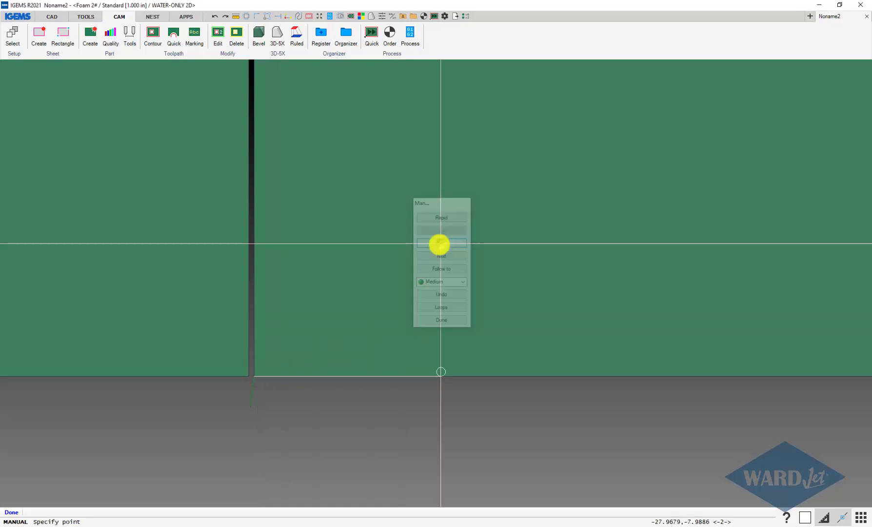
{"action": "scroll", "coordinate": [390, 258], "scroll_direction": "down", "scroll_amount": 5}
{"action": "scroll", "coordinate": [379, 341], "scroll_direction": "down", "scroll_amount": 3}
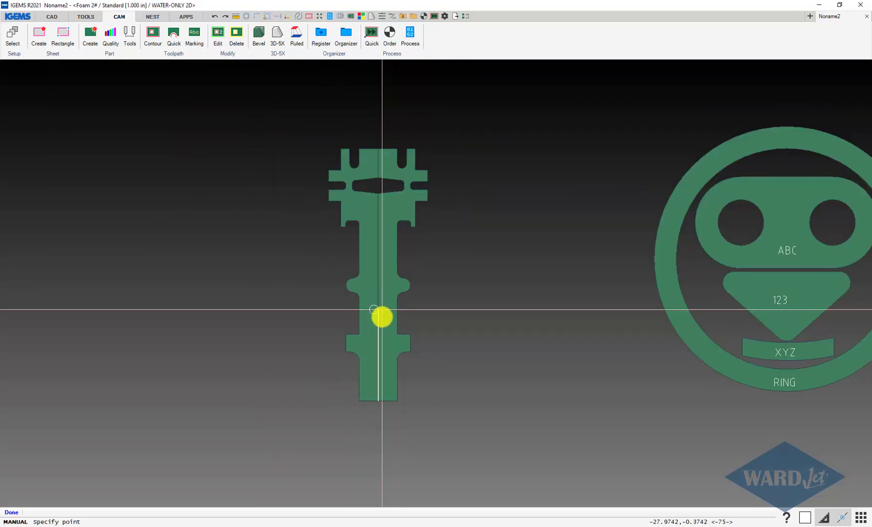
{"action": "scroll", "coordinate": [383, 273], "scroll_direction": "up", "scroll_amount": 8}
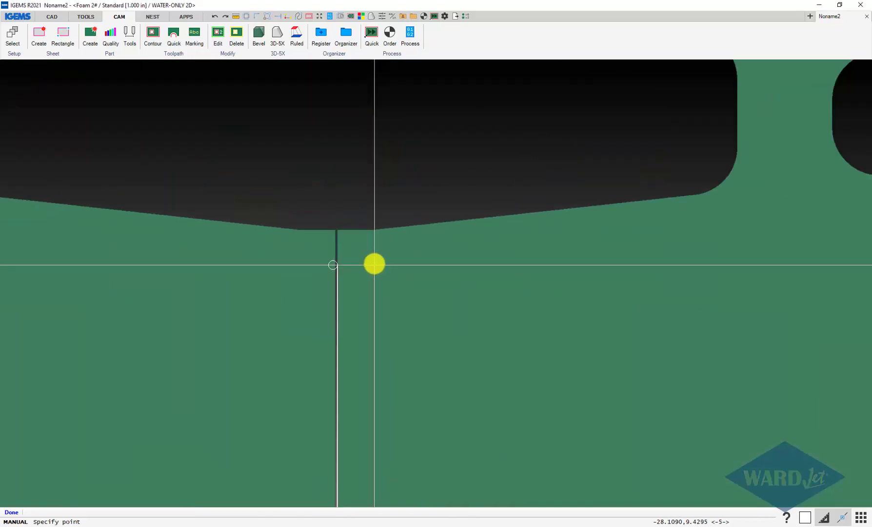
{"action": "left_click", "coordinate": [339, 230]}
{"action": "scroll", "coordinate": [396, 232], "scroll_direction": "down", "scroll_amount": 2}
{"action": "left_click", "coordinate": [401, 239]}
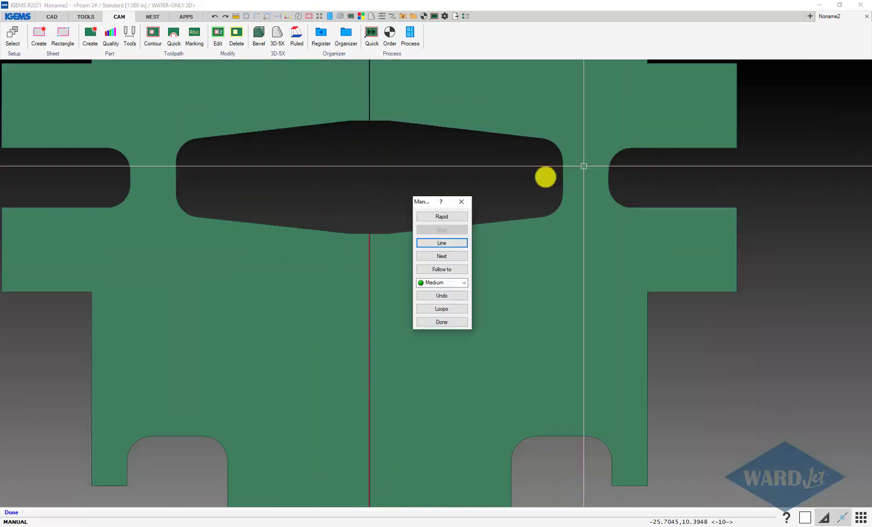
{"action": "left_click", "coordinate": [442, 269]}
{"action": "scroll", "coordinate": [374, 124], "scroll_direction": "up", "scroll_amount": 4}
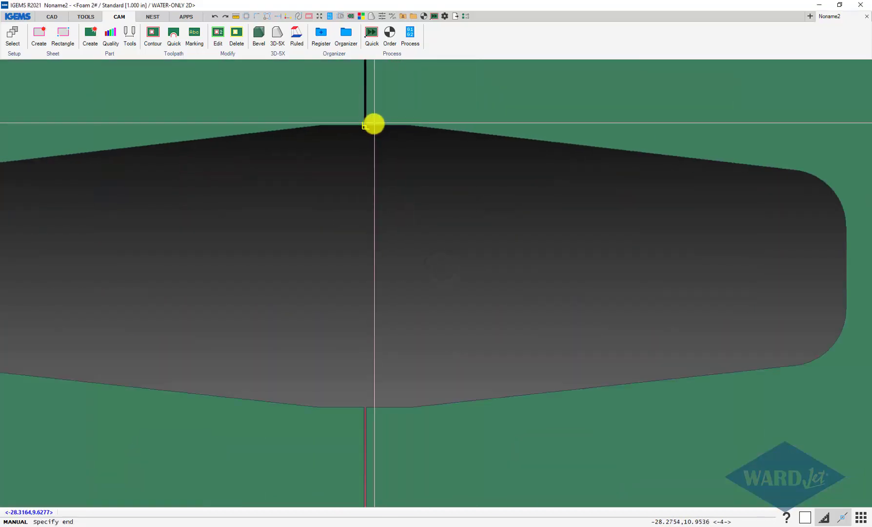
{"action": "scroll", "coordinate": [369, 125], "scroll_direction": "up", "scroll_amount": 2}
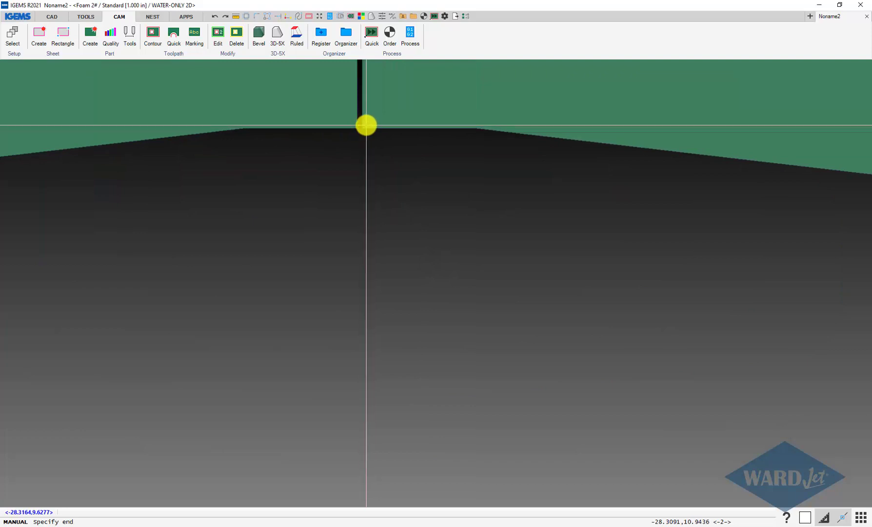
{"action": "left_click", "coordinate": [365, 127]}
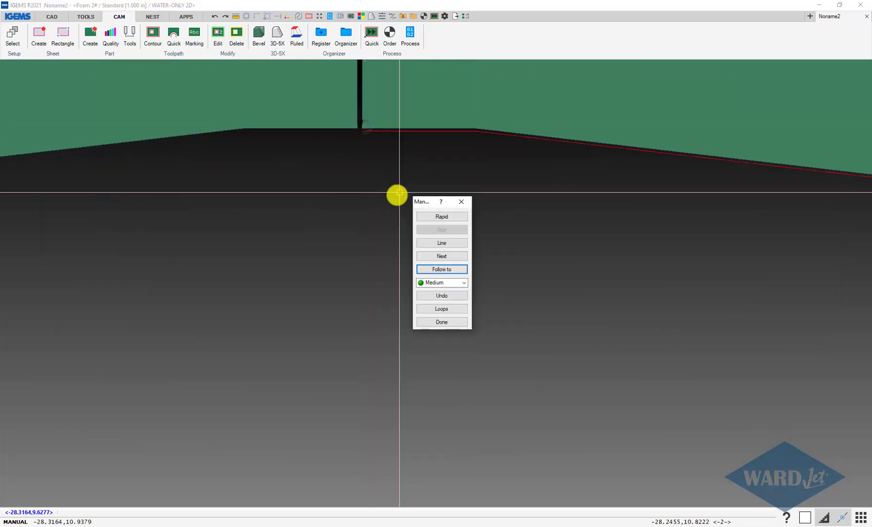
Add another line, then follow the outline down to the key's bottom edge
{"action": "left_click", "coordinate": [438, 246]}
{"action": "scroll", "coordinate": [351, 134], "scroll_direction": "up", "scroll_amount": 3}
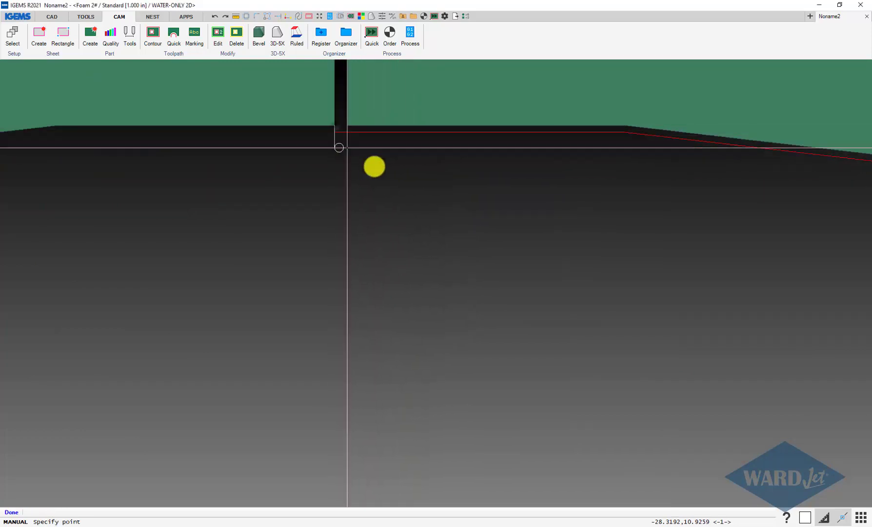
{"action": "scroll", "coordinate": [347, 147], "scroll_direction": "down", "scroll_amount": 2}
{"action": "left_click", "coordinate": [507, 204]}
{"action": "left_click", "coordinate": [439, 271]}
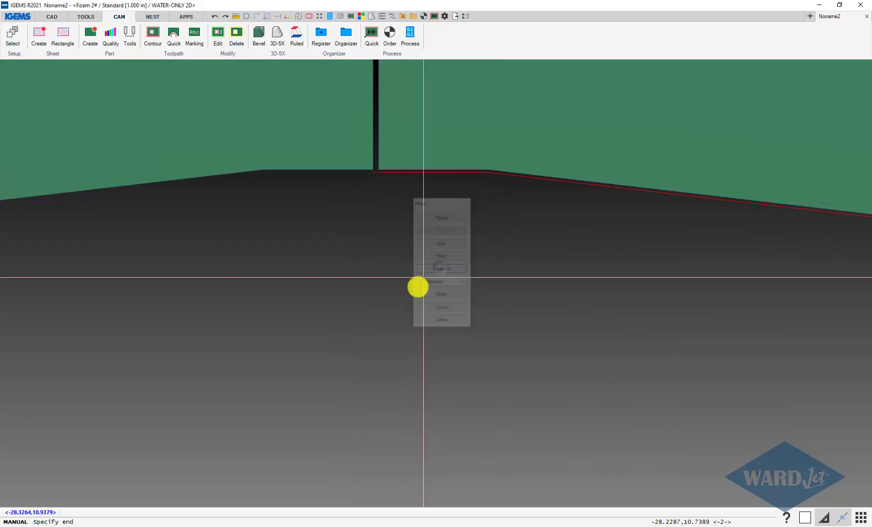
{"action": "scroll", "coordinate": [397, 201], "scroll_direction": "down", "scroll_amount": 3}
{"action": "scroll", "coordinate": [363, 375], "scroll_direction": "up", "scroll_amount": 4}
{"action": "left_click", "coordinate": [363, 378]}
{"action": "scroll", "coordinate": [353, 352], "scroll_direction": "down", "scroll_amount": 4}
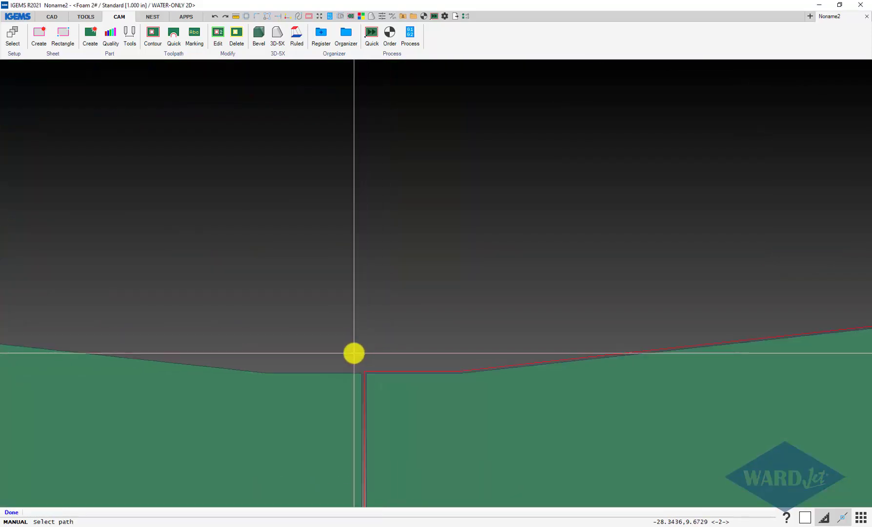
Continue the toolpath with a line, then follow the outline to the stem's bottom edge
{"action": "left_click", "coordinate": [234, 273]}
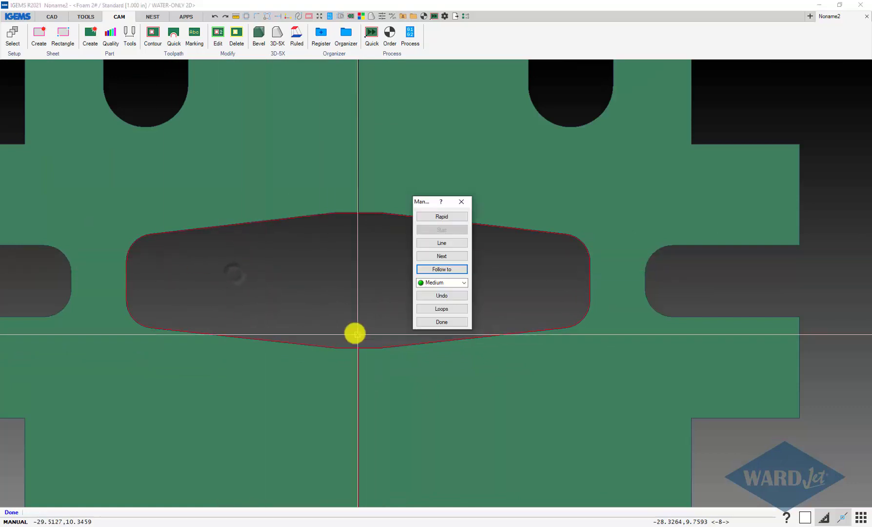
{"action": "left_click", "coordinate": [434, 243]}
{"action": "scroll", "coordinate": [366, 345], "scroll_direction": "up", "scroll_amount": 6}
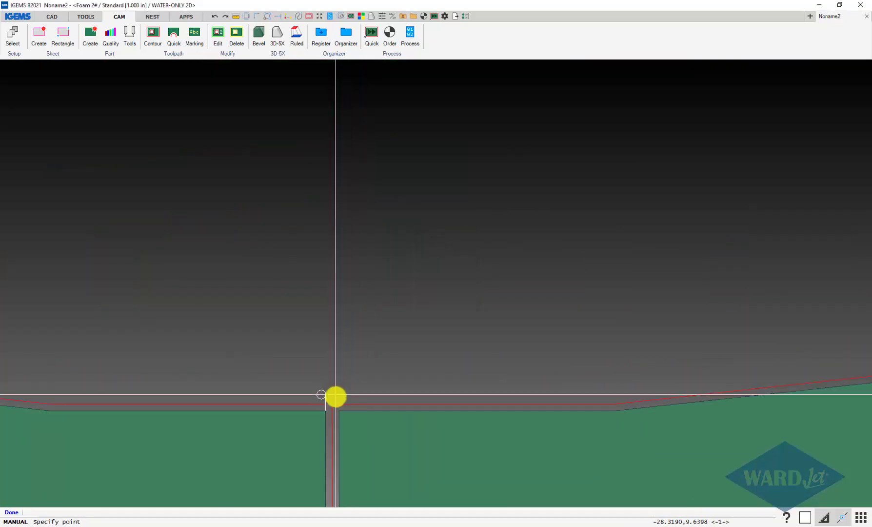
{"action": "scroll", "coordinate": [340, 409], "scroll_direction": "down", "scroll_amount": 6}
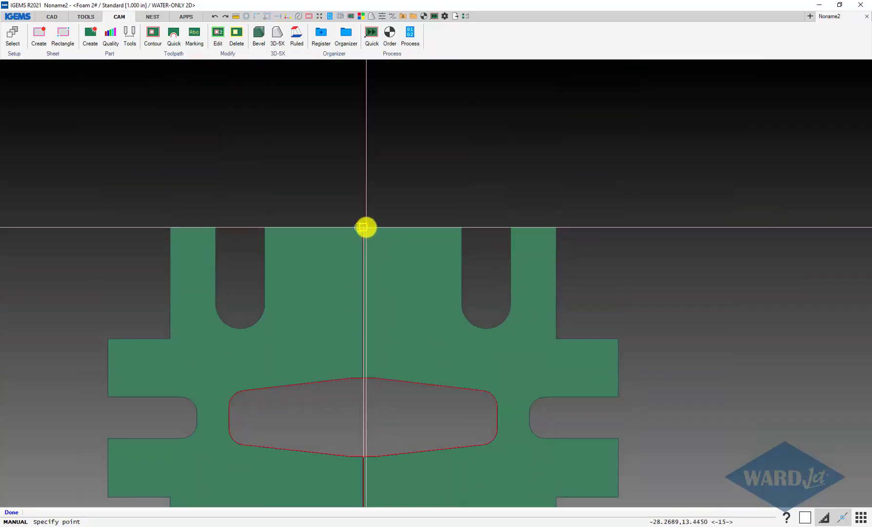
{"action": "scroll", "coordinate": [364, 227], "scroll_direction": "up", "scroll_amount": 6}
{"action": "scroll", "coordinate": [361, 228], "scroll_direction": "down", "scroll_amount": 6}
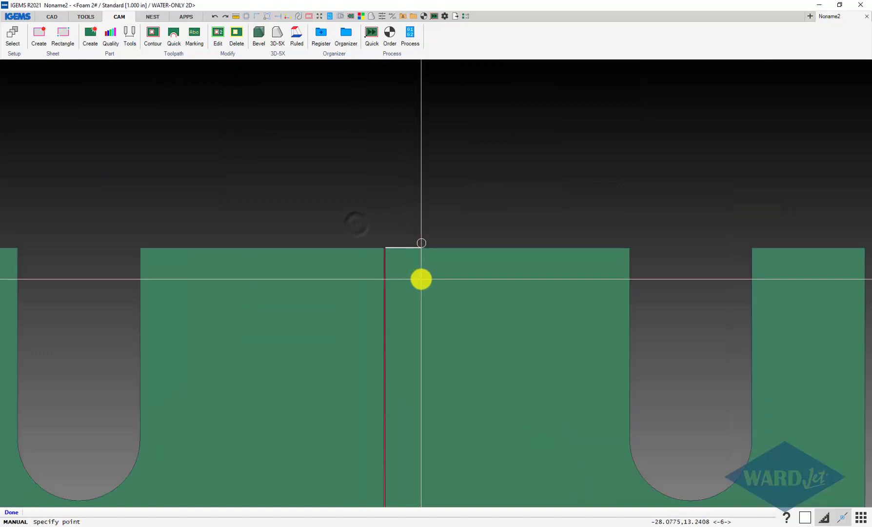
{"action": "left_click", "coordinate": [473, 212]}
{"action": "left_click", "coordinate": [442, 269]}
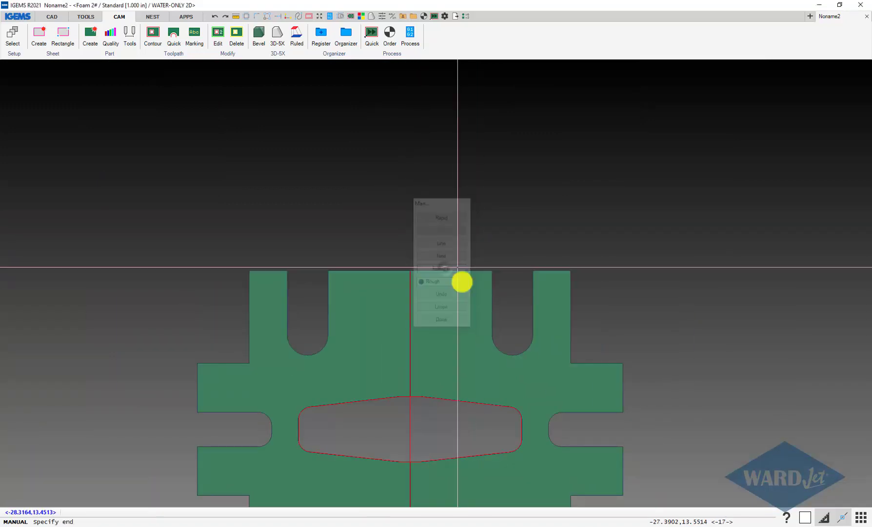
{"action": "scroll", "coordinate": [423, 84], "scroll_direction": "down", "scroll_amount": 3}
{"action": "scroll", "coordinate": [436, 257], "scroll_direction": "up", "scroll_amount": 6}
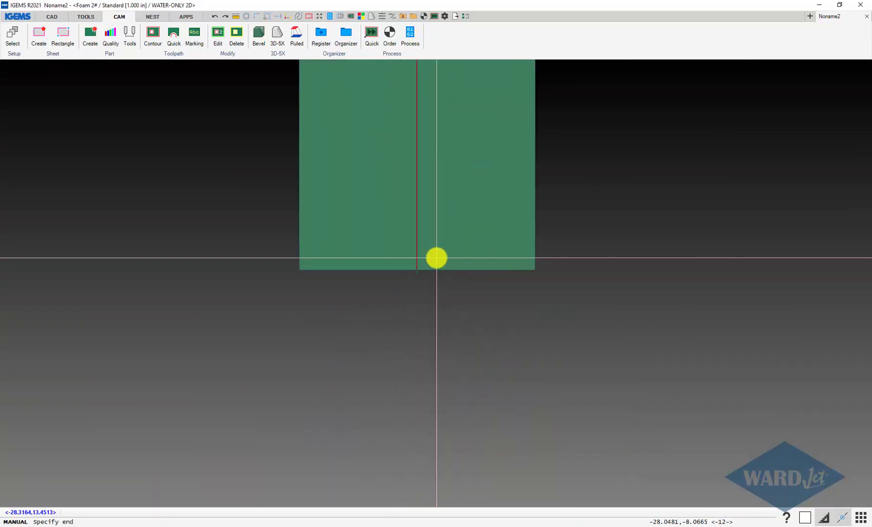
{"action": "left_click", "coordinate": [414, 254]}
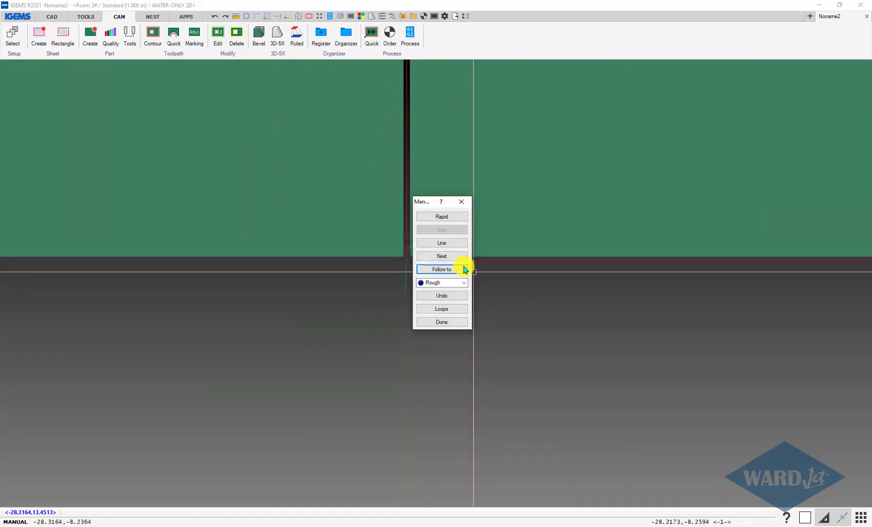
Run a line across the bottom to the right edge, then follow the outline up to the top corner
{"action": "left_click", "coordinate": [444, 243]}
{"action": "scroll", "coordinate": [465, 295], "scroll_direction": "down", "scroll_amount": 5}
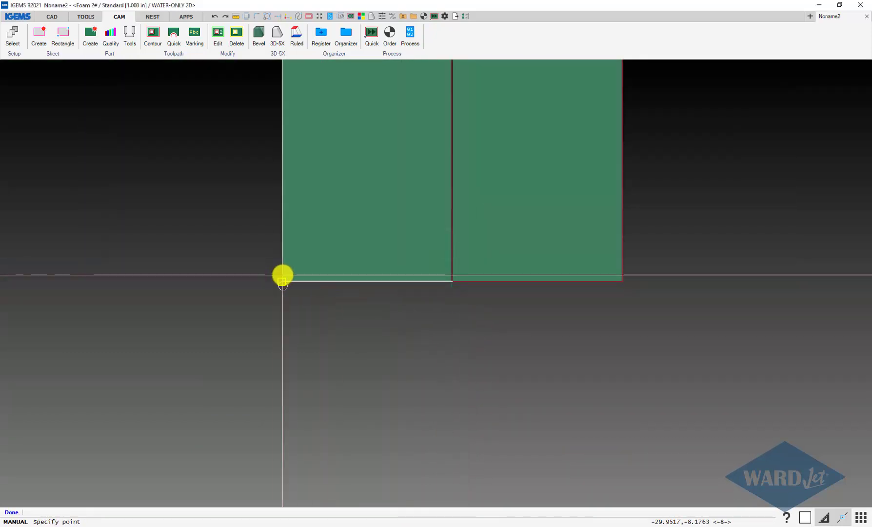
{"action": "scroll", "coordinate": [293, 270], "scroll_direction": "down", "scroll_amount": 4}
{"action": "left_click", "coordinate": [410, 219]}
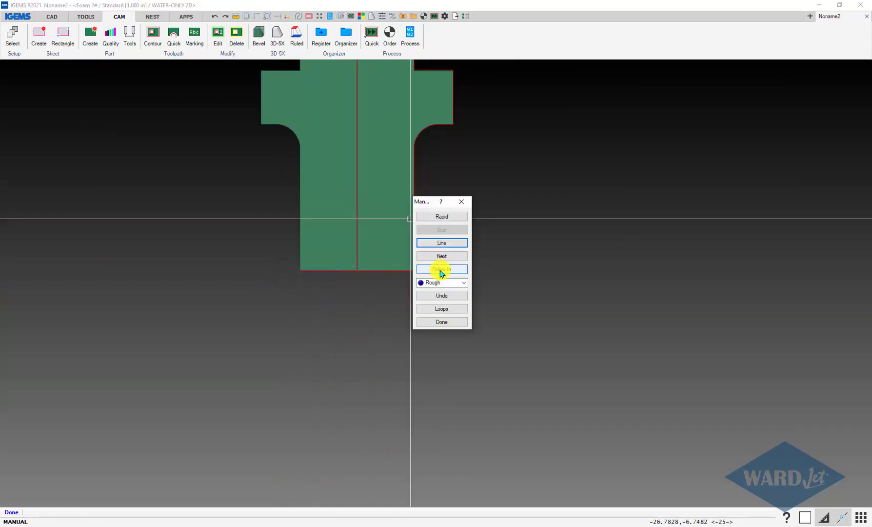
{"action": "left_click", "coordinate": [440, 269]}
{"action": "scroll", "coordinate": [364, 222], "scroll_direction": "down", "scroll_amount": 3}
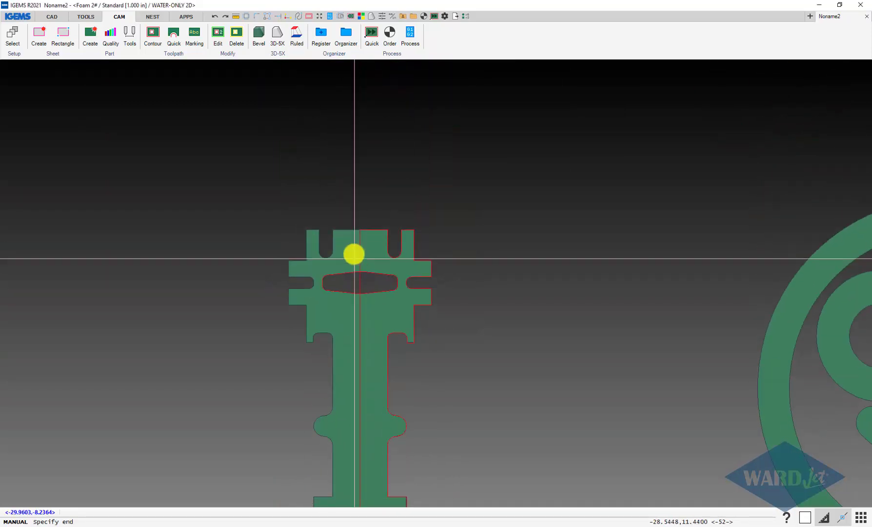
{"action": "scroll", "coordinate": [354, 254], "scroll_direction": "up", "scroll_amount": 8}
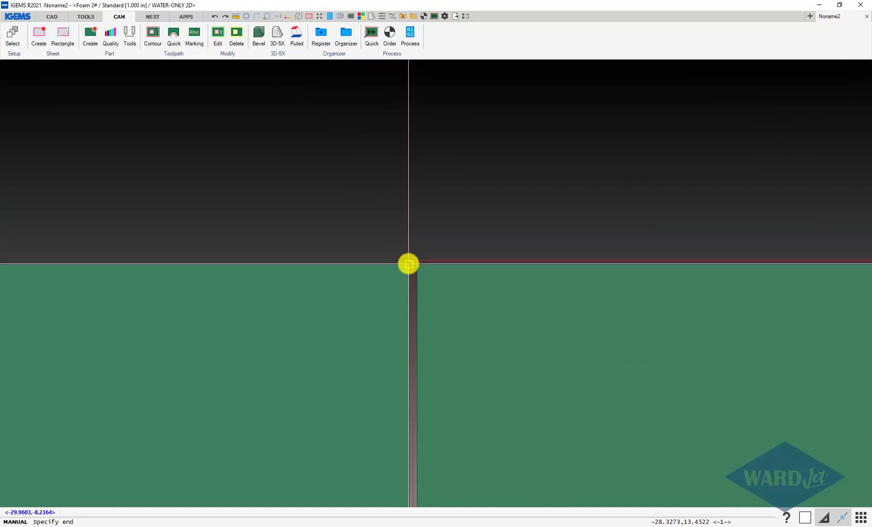
{"action": "left_click", "coordinate": [408, 264]}
{"action": "left_click", "coordinate": [441, 246]}
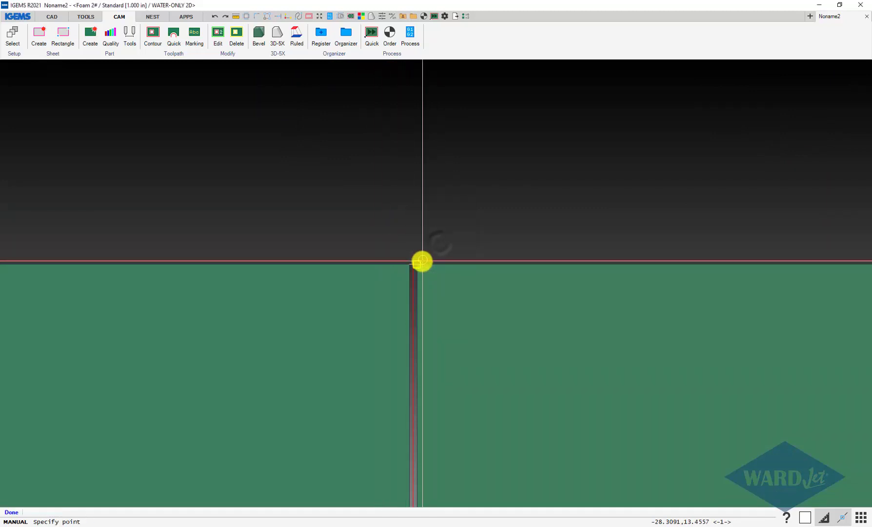
{"action": "scroll", "coordinate": [456, 259], "scroll_direction": "down", "scroll_amount": 2}
{"action": "scroll", "coordinate": [462, 283], "scroll_direction": "down", "scroll_amount": 2}
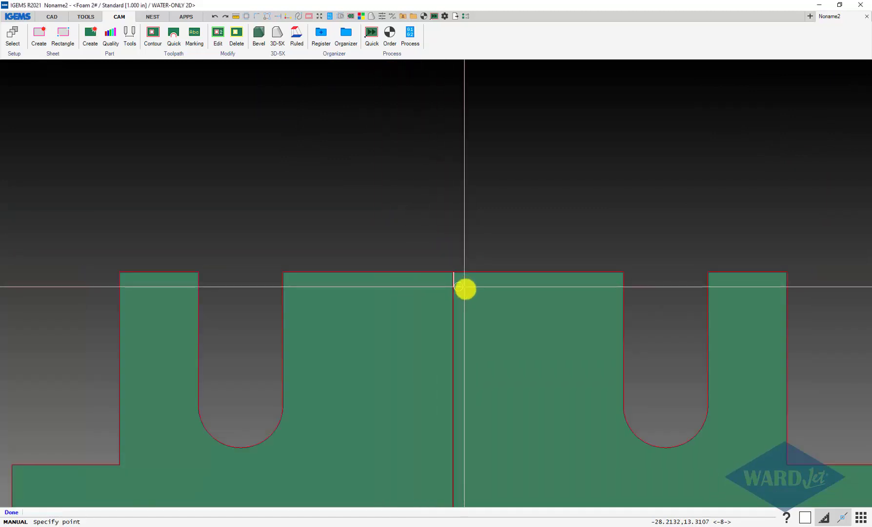
Pick the final top-edge point and finish the manual toolpath around the key
{"action": "left_click", "coordinate": [475, 319]}
{"action": "left_click", "coordinate": [441, 322]}
{"action": "scroll", "coordinate": [464, 340], "scroll_direction": "down", "scroll_amount": 5}
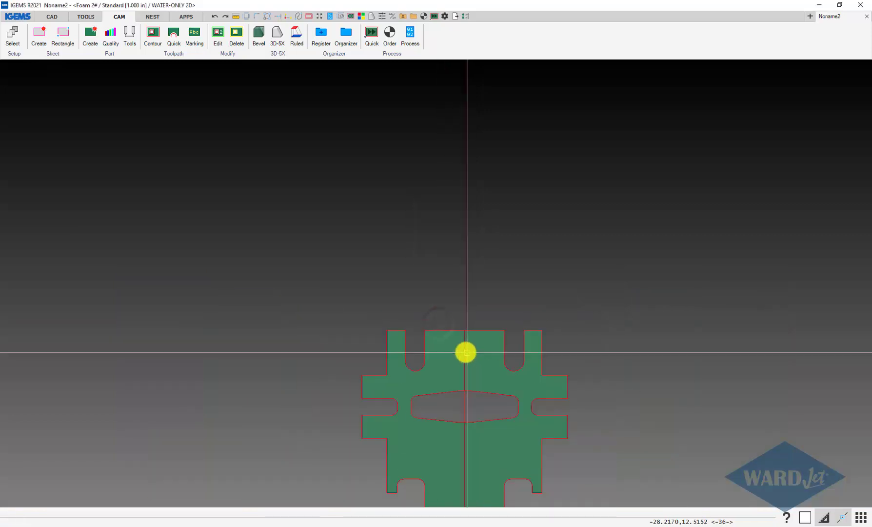
{"action": "middle_click_drag", "start_coordinate": [465, 353], "coordinate": [292, 84]}
{"action": "scroll", "coordinate": [316, 317], "scroll_direction": "down", "scroll_amount": 2}
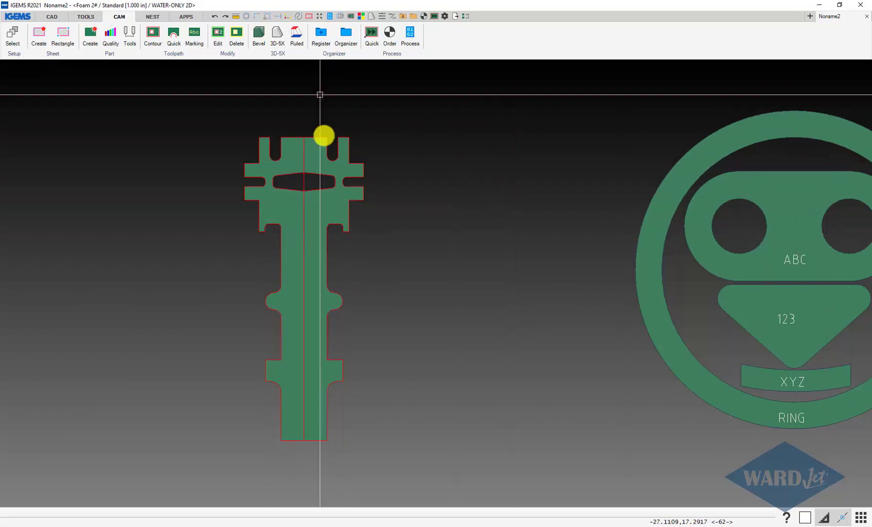
Select the key part together with its red toolpath
{"action": "scroll", "coordinate": [293, 131], "scroll_direction": "up", "scroll_amount": 5}
{"action": "scroll", "coordinate": [295, 142], "scroll_direction": "up", "scroll_amount": 4}
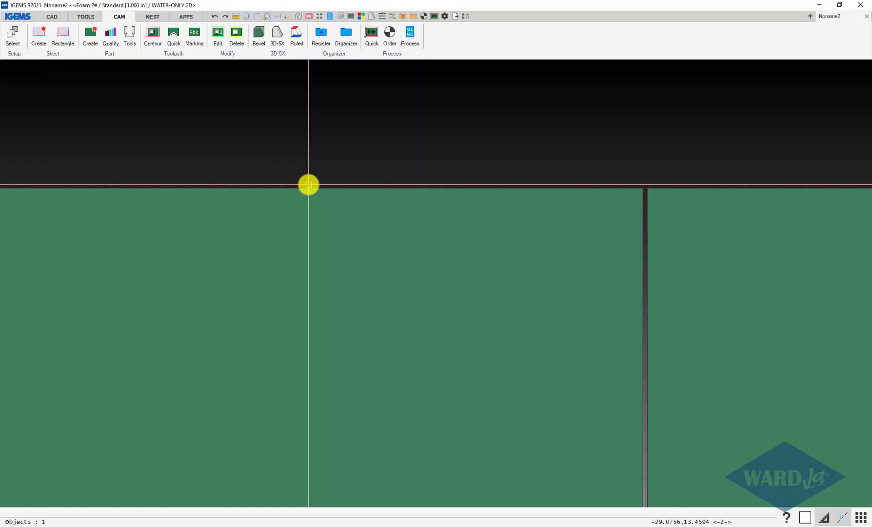
{"action": "scroll", "coordinate": [309, 185], "scroll_direction": "up", "scroll_amount": 4}
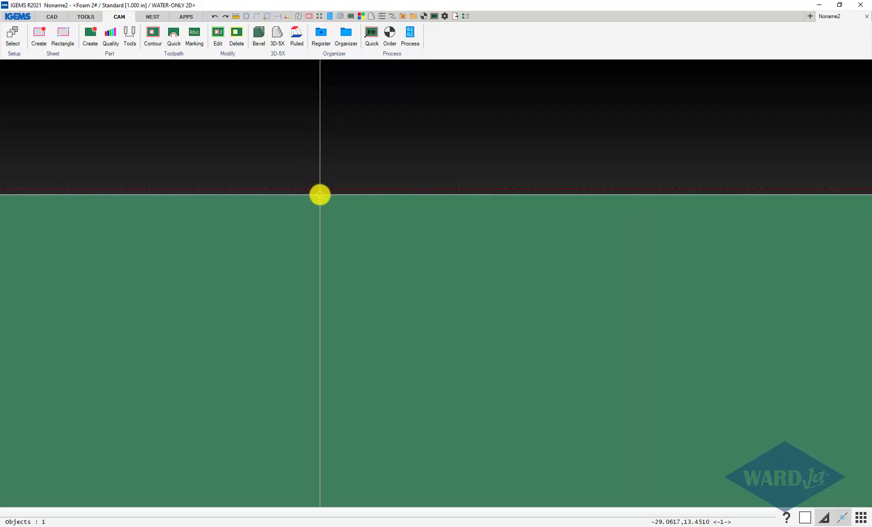
{"action": "scroll", "coordinate": [322, 195], "scroll_direction": "down", "scroll_amount": 3}
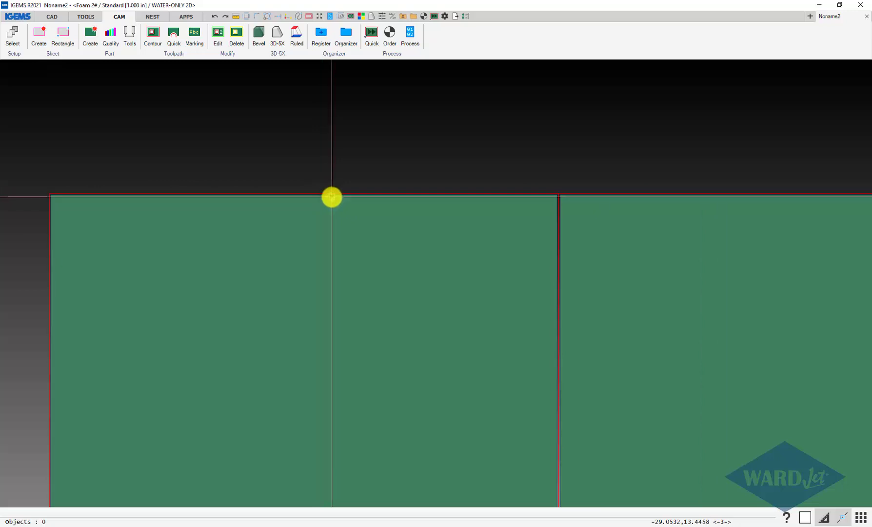
{"action": "left_click", "coordinate": [332, 197]}
{"action": "scroll", "coordinate": [331, 196], "scroll_direction": "up", "scroll_amount": 3}
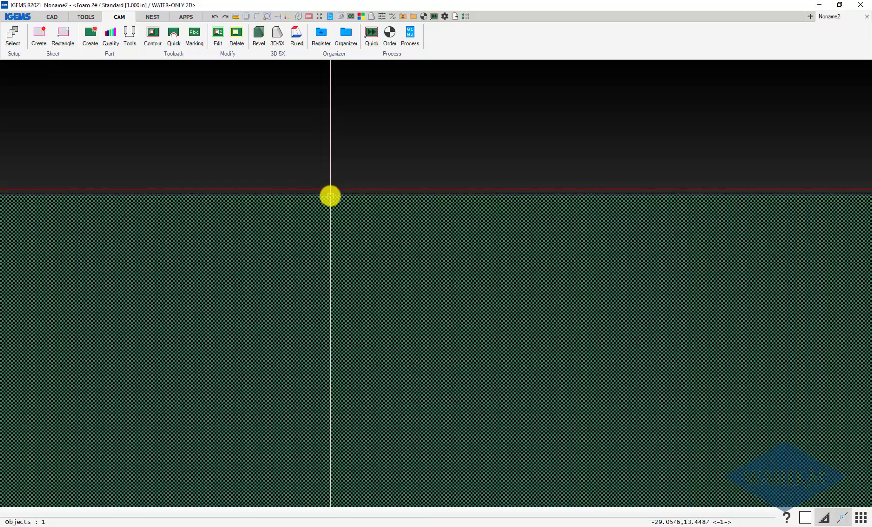
{"action": "scroll", "coordinate": [331, 196], "scroll_direction": "down", "scroll_amount": 8}
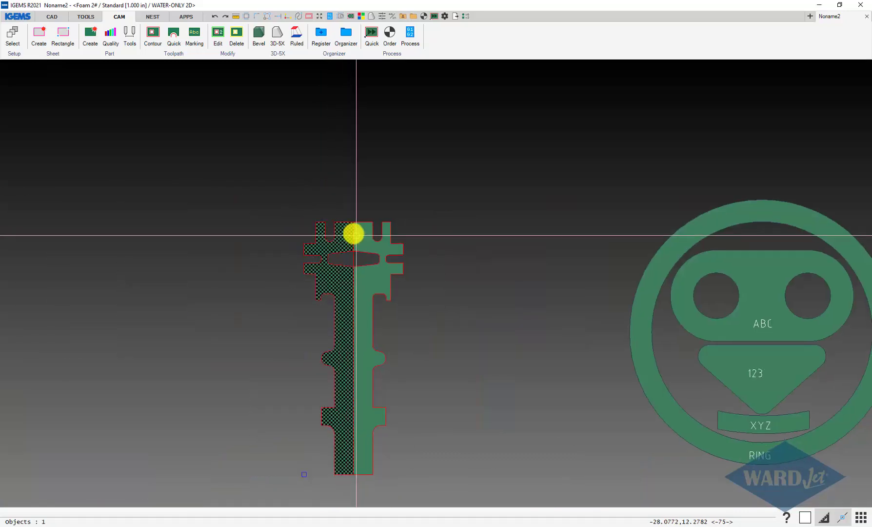
{"action": "scroll", "coordinate": [356, 235], "scroll_direction": "down", "scroll_amount": 8}
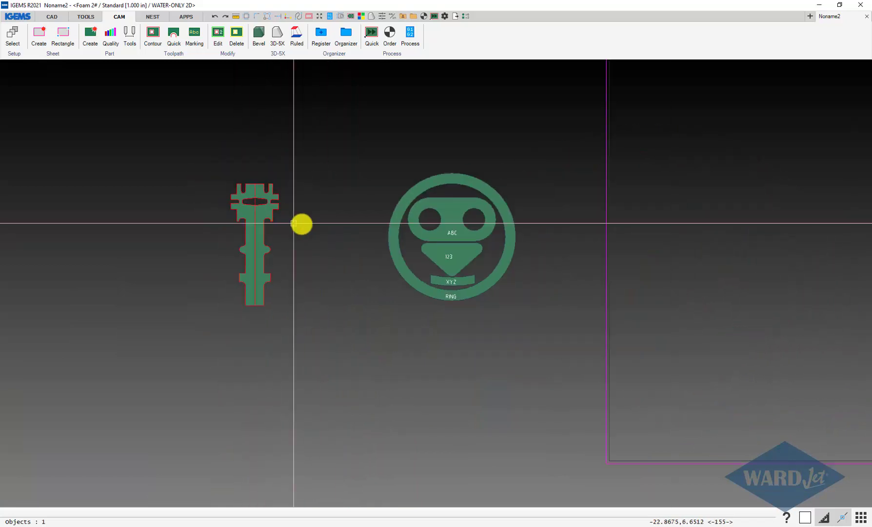
Run a trial auto nest of 10 key parts on the sheet
{"action": "scroll", "coordinate": [302, 224], "scroll_direction": "down", "scroll_amount": 2}
{"action": "left_click", "coordinate": [153, 18]}
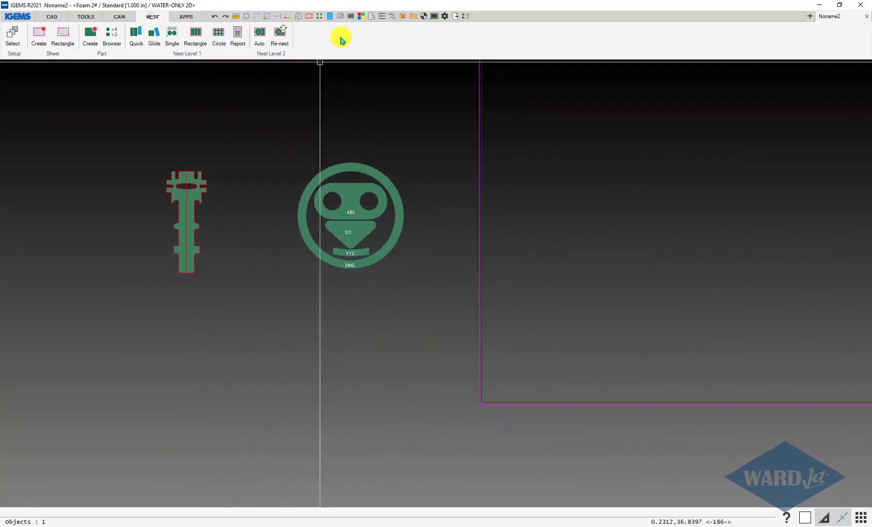
{"action": "left_click_drag", "start_coordinate": [115, 135], "coordinate": [240, 296]}
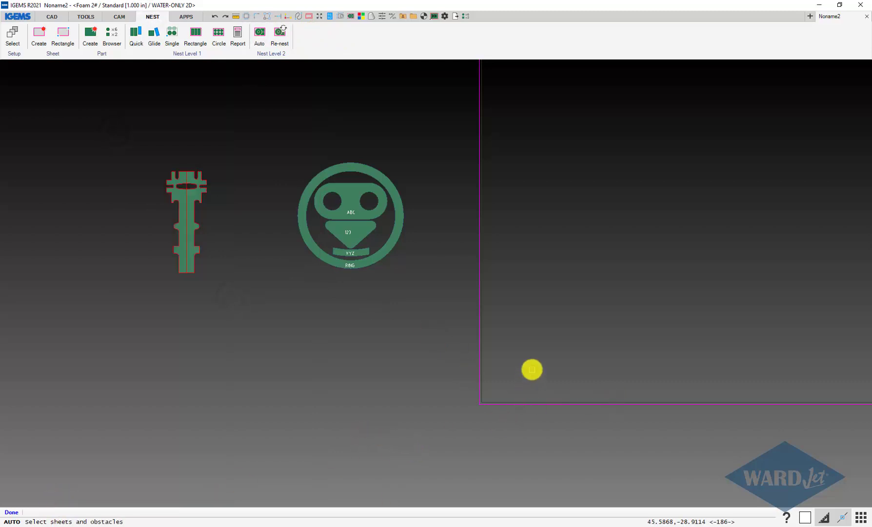
{"action": "left_click", "coordinate": [532, 368]}
{"action": "key", "text": "Return"}
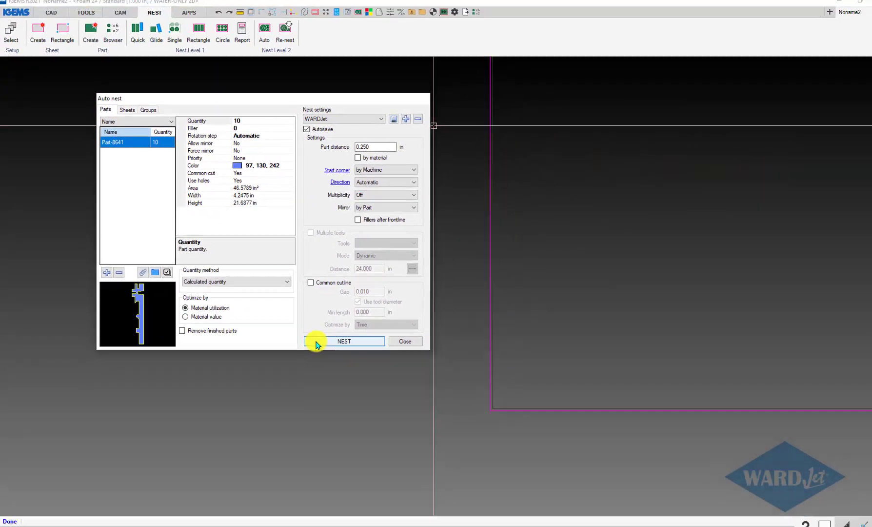
{"action": "left_click", "coordinate": [534, 460]}
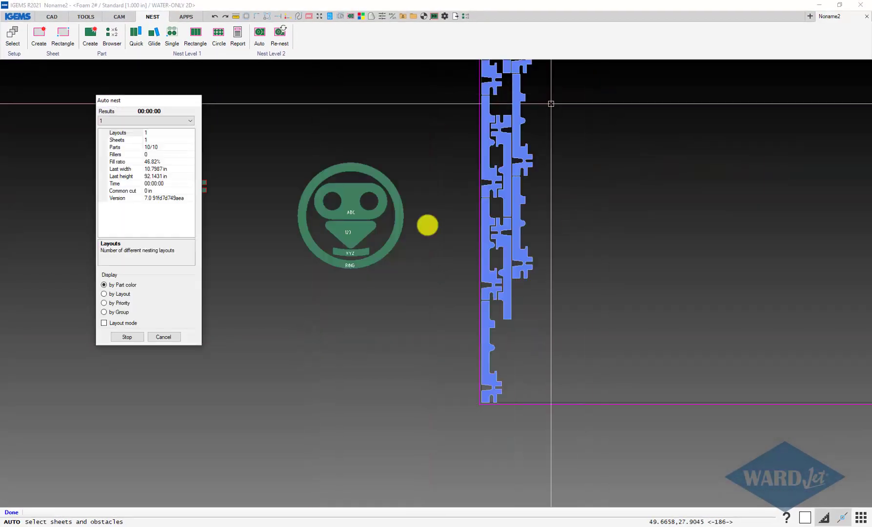
Cancel the trial nest results and close the Auto nest dialog
{"action": "left_click", "coordinate": [161, 338]}
{"action": "left_click", "coordinate": [399, 336]}
{"action": "scroll", "coordinate": [185, 191], "scroll_direction": "up", "scroll_amount": 6}
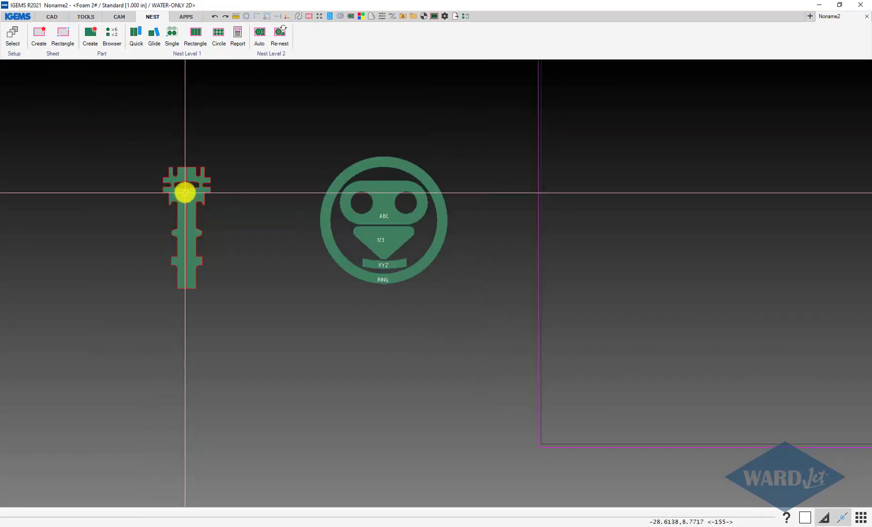
Join the two mirrored key halves using Part > Join on the CAM tab
{"action": "left_click", "coordinate": [119, 15]}
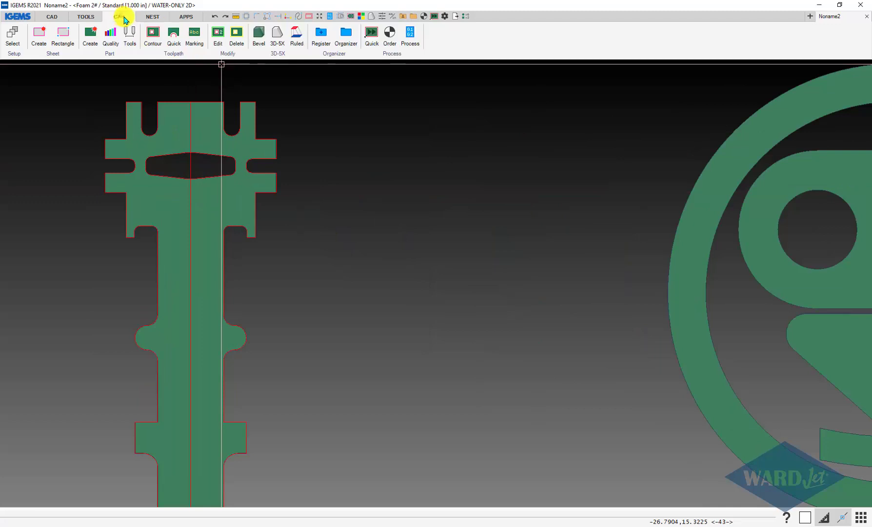
{"action": "left_click", "coordinate": [119, 56]}
{"action": "left_click", "coordinate": [109, 154]}
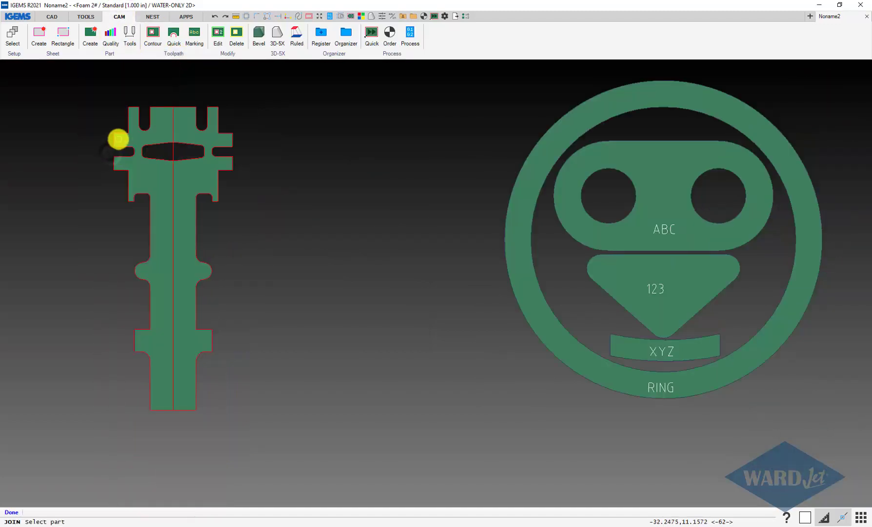
{"action": "scroll", "coordinate": [202, 158], "scroll_direction": "up", "scroll_amount": 10}
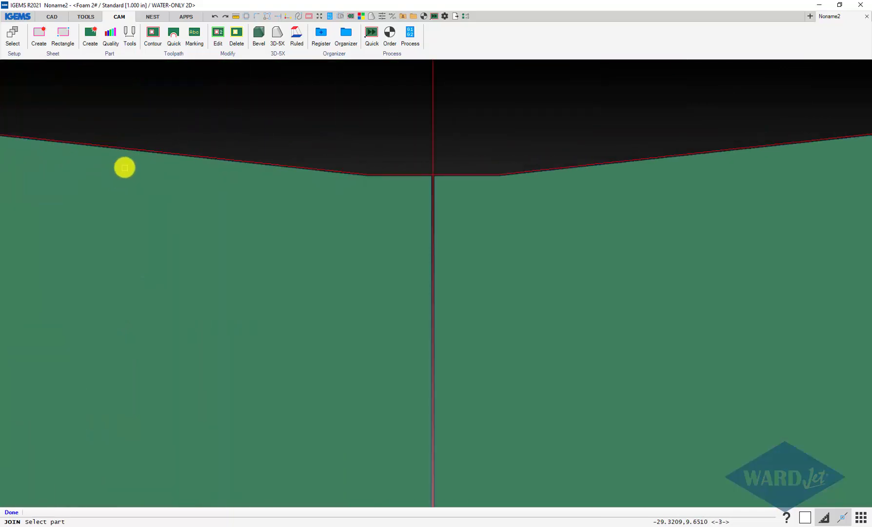
{"action": "scroll", "coordinate": [136, 147], "scroll_direction": "up", "scroll_amount": 1}
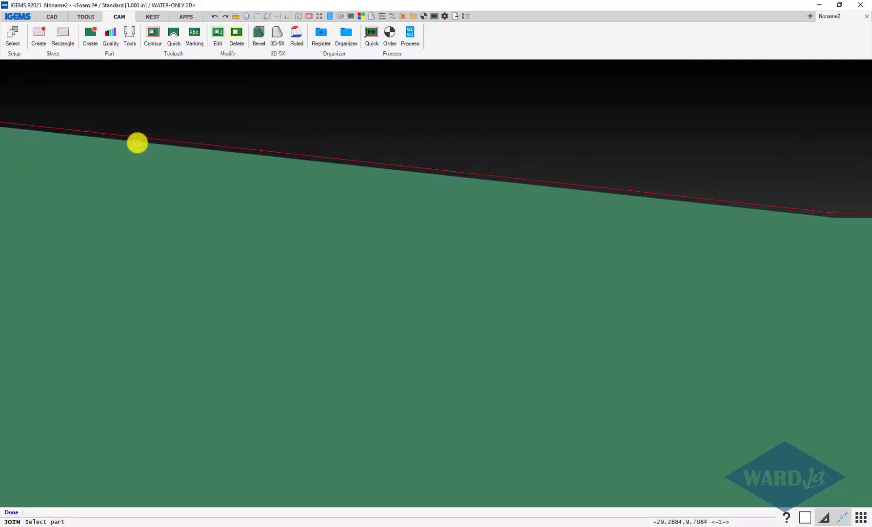
{"action": "scroll", "coordinate": [279, 201], "scroll_direction": "down", "scroll_amount": 3}
{"action": "scroll", "coordinate": [523, 201], "scroll_direction": "up", "scroll_amount": 3}
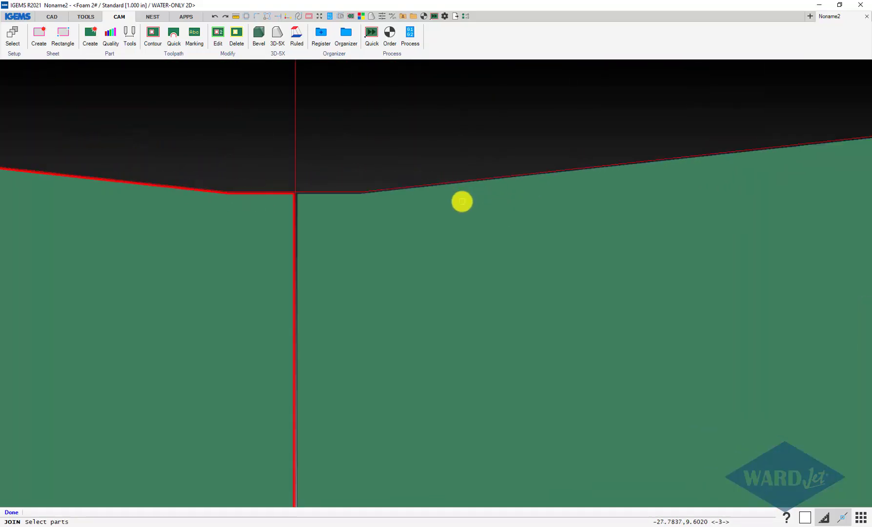
{"action": "left_click", "coordinate": [453, 182]}
{"action": "scroll", "coordinate": [442, 208], "scroll_direction": "down", "scroll_amount": 3}
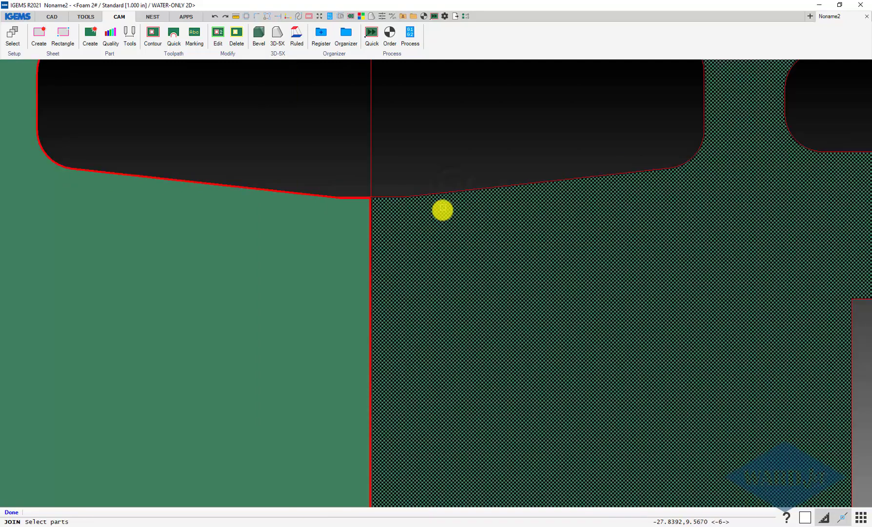
{"action": "right_click", "coordinate": [444, 210]}
Select the joined key part to verify it, then deselect it
{"action": "scroll", "coordinate": [426, 201], "scroll_direction": "up", "scroll_amount": 2}
{"action": "scroll", "coordinate": [426, 201], "scroll_direction": "up", "scroll_amount": 1}
{"action": "left_click", "coordinate": [424, 189]}
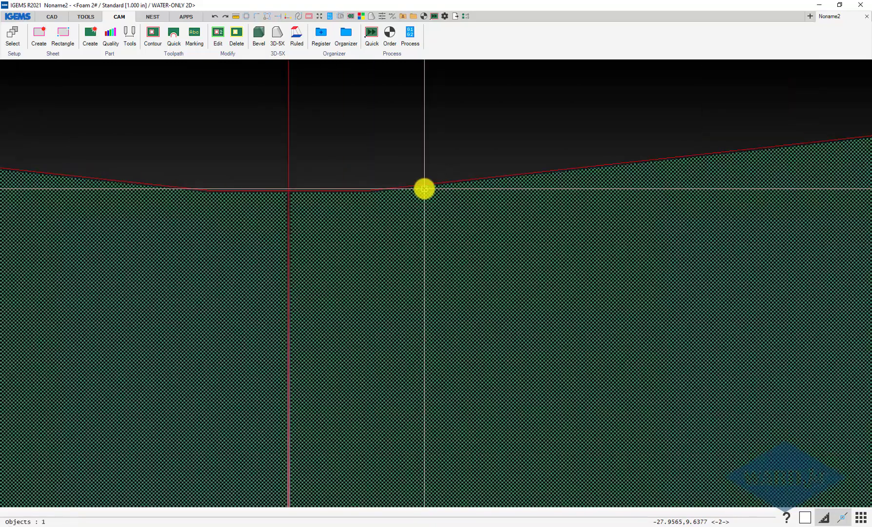
{"action": "scroll", "coordinate": [425, 189], "scroll_direction": "down", "scroll_amount": 3}
{"action": "right_click", "coordinate": [392, 178]}
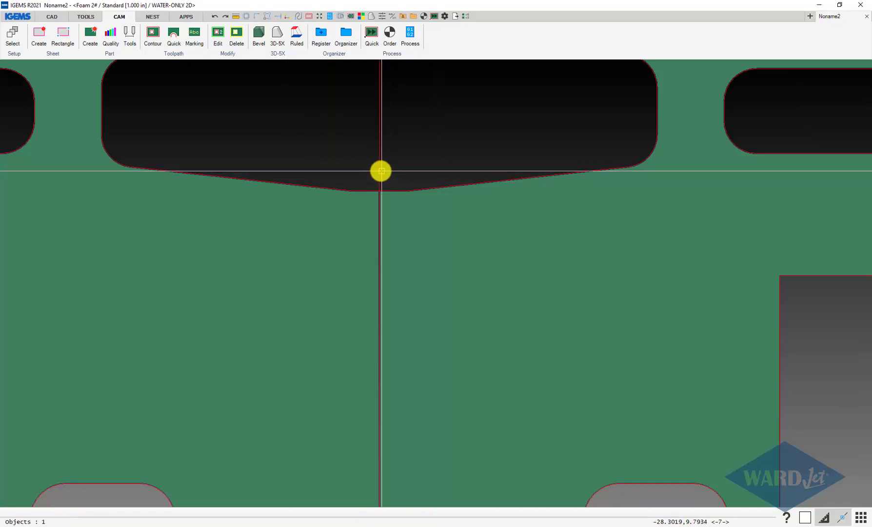
{"action": "scroll", "coordinate": [381, 170], "scroll_direction": "down", "scroll_amount": 8}
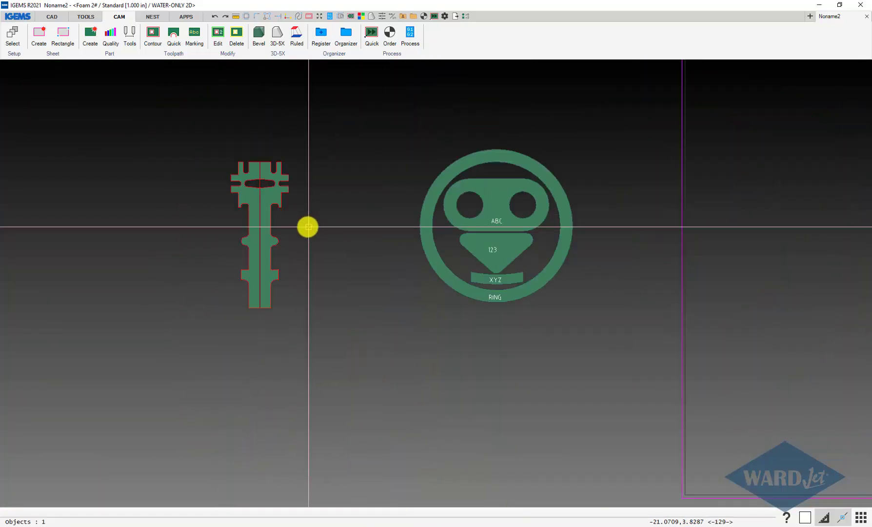
{"action": "scroll", "coordinate": [388, 161], "scroll_direction": "down", "scroll_amount": 3}
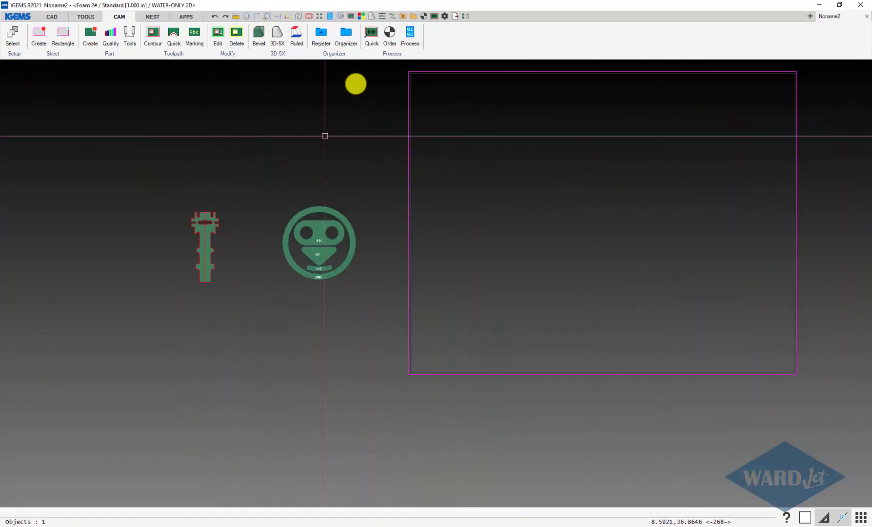
Auto-nest 10 joined key parts on the sheet and accept the 46.63% fill result
{"action": "left_click", "coordinate": [153, 17]}
{"action": "left_click", "coordinate": [260, 34]}
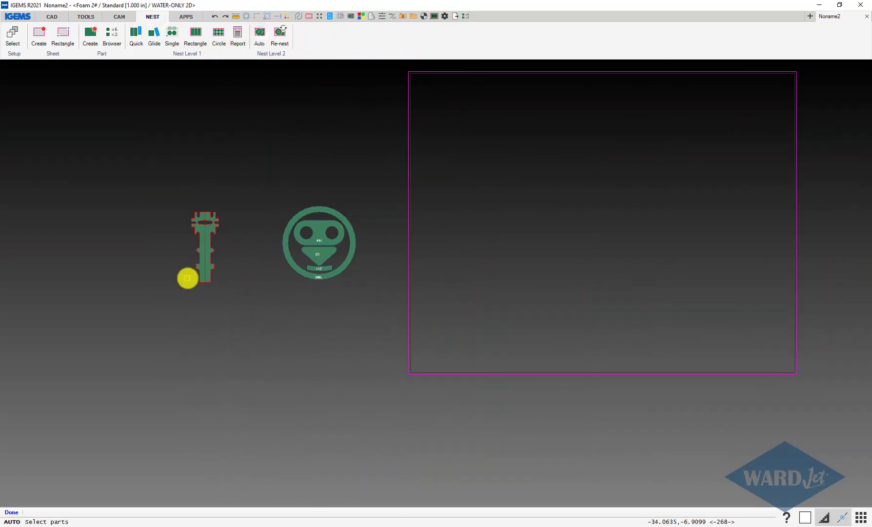
{"action": "left_click", "coordinate": [204, 223]}
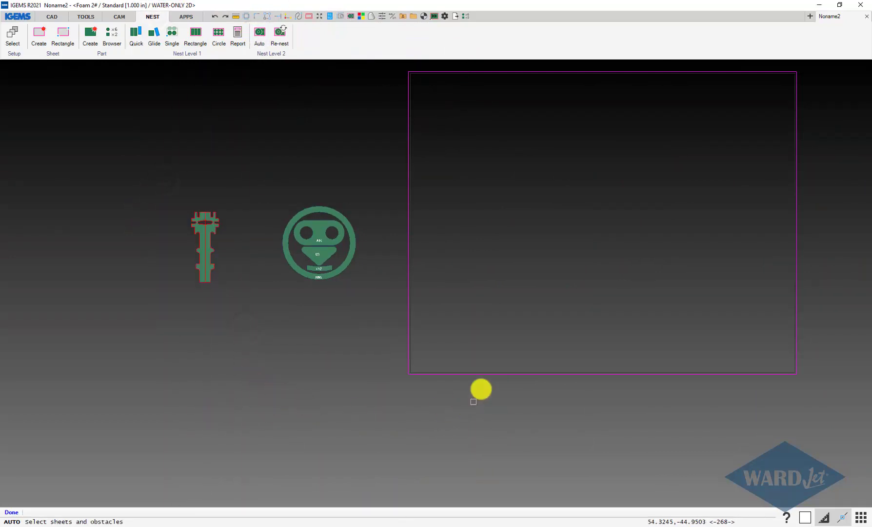
{"action": "left_click", "coordinate": [363, 410]}
{"action": "key", "text": "Return"}
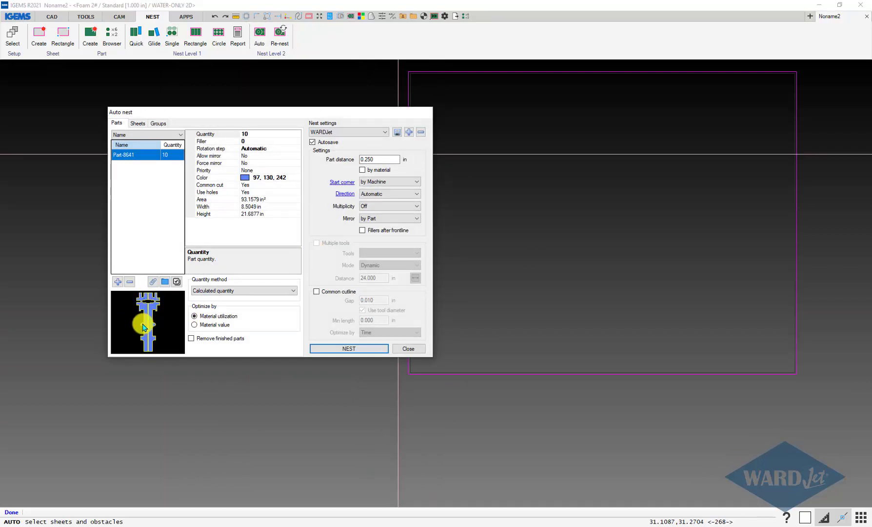
{"action": "left_click", "coordinate": [350, 348]}
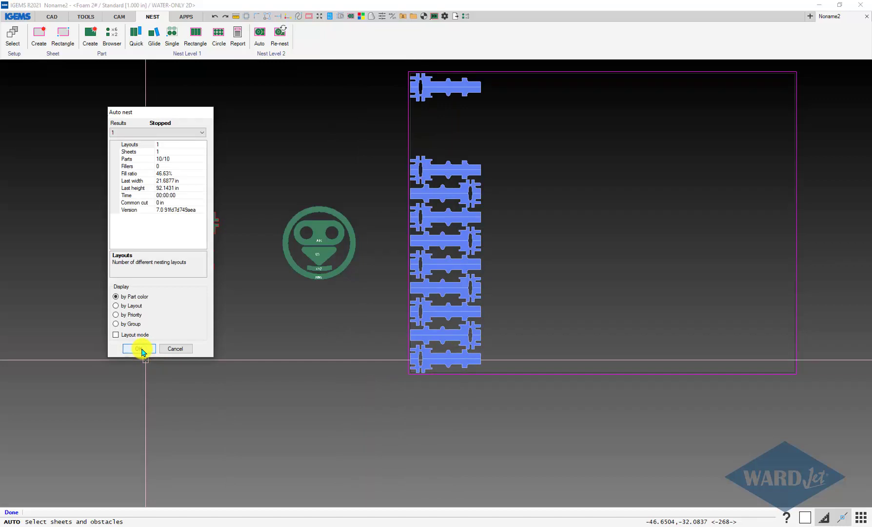
{"action": "left_click", "coordinate": [140, 348]}
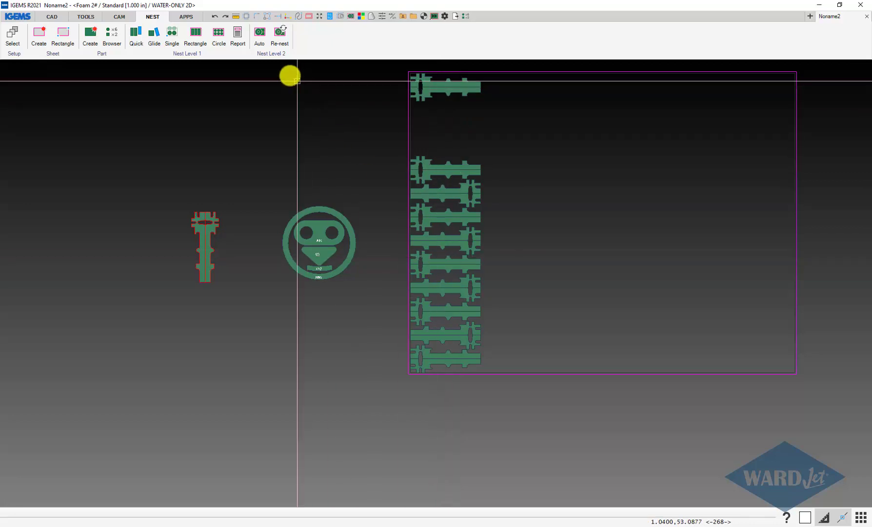
Undo the nest and restart Auto nest with the key part and sheet selected
{"action": "left_click", "coordinate": [215, 17]}
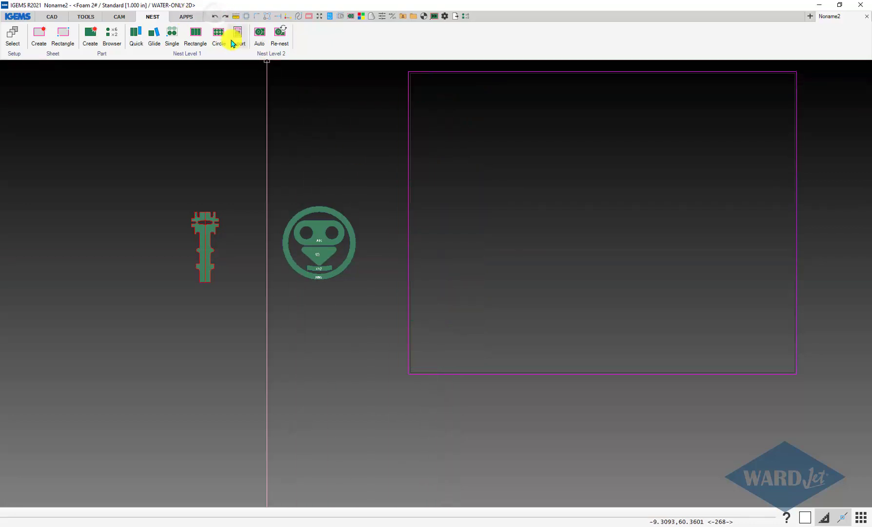
{"action": "left_click", "coordinate": [258, 36]}
{"action": "mouse_move", "coordinate": [161, 182]}
{"action": "left_mouse_down"}
{"action": "mouse_move", "coordinate": [229, 279]}
{"action": "mouse_move", "coordinate": [240, 326]}
{"action": "left_mouse_up"}
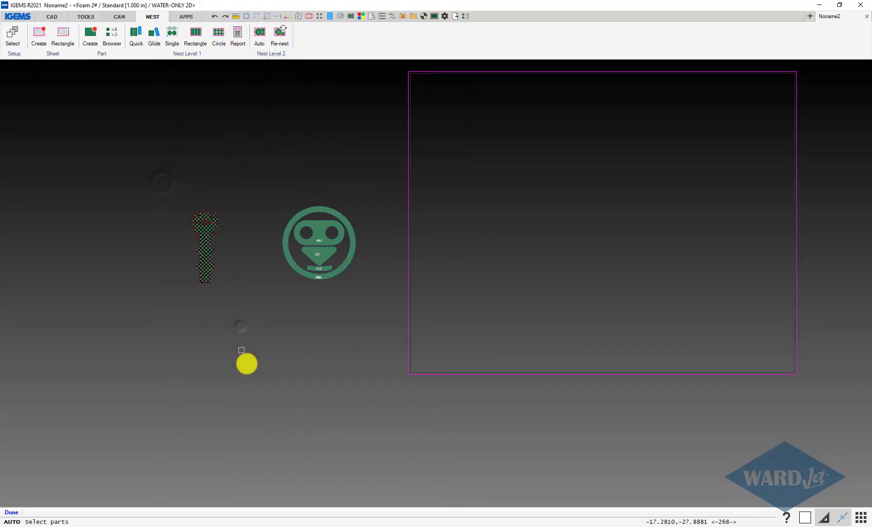
{"action": "key", "text": "Return"}
{"action": "left_click_drag", "start_coordinate": [471, 337], "coordinate": [397, 415]}
{"action": "key", "text": "Return"}
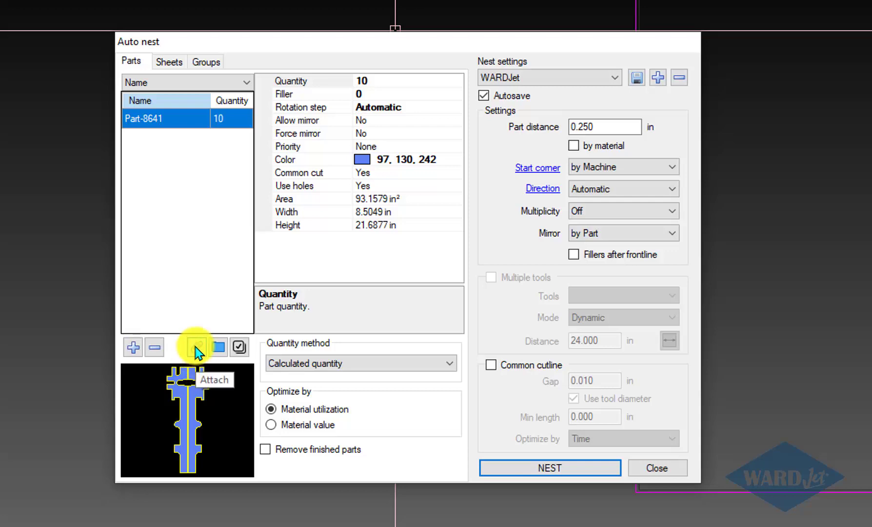
Attach the key part's toolpath to it in the Auto nest settings
{"action": "left_click", "coordinate": [198, 347]}
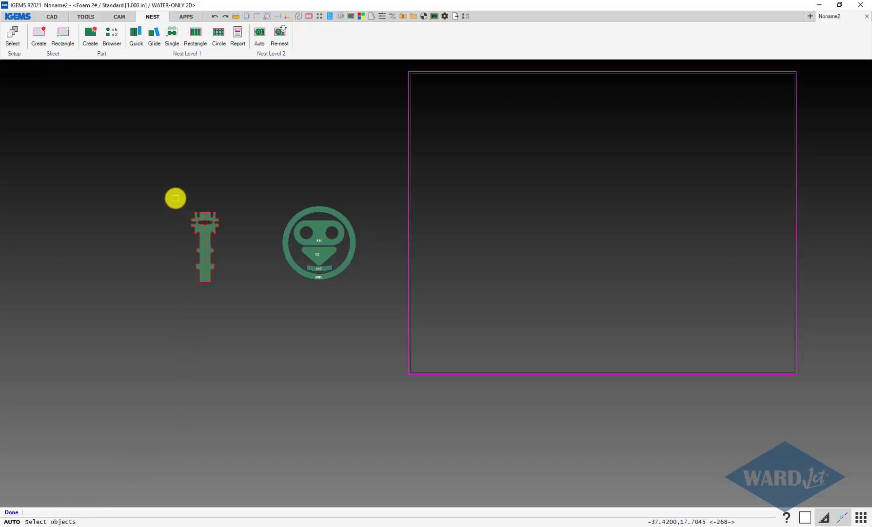
{"action": "left_click_drag", "start_coordinate": [176, 198], "coordinate": [246, 327]}
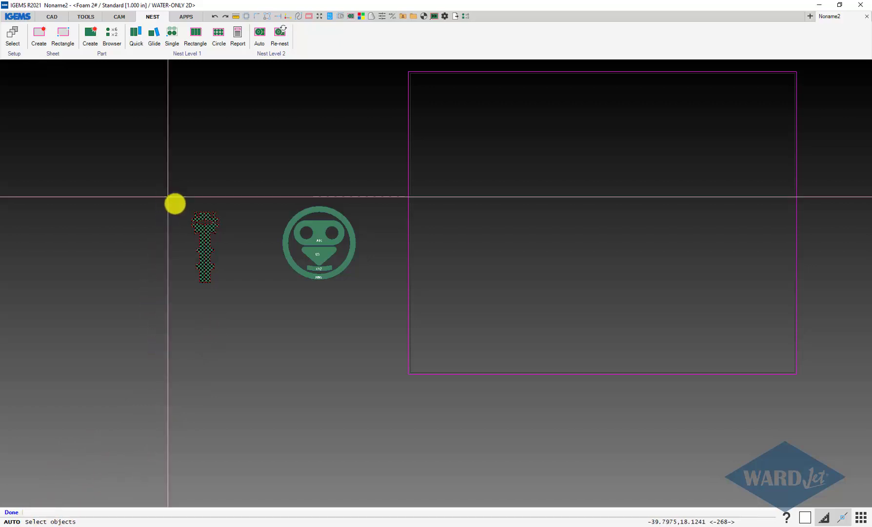
{"action": "left_click_drag", "start_coordinate": [167, 197], "coordinate": [244, 298]}
{"action": "right_click", "coordinate": [244, 299]}
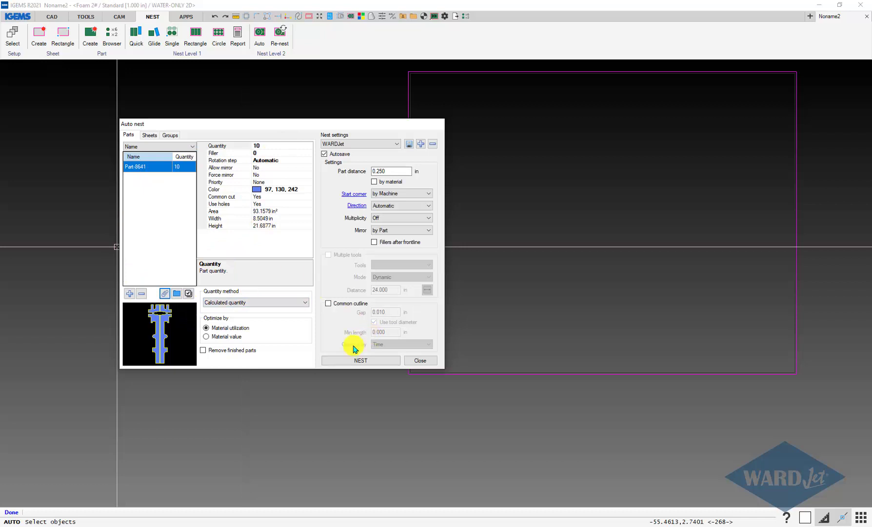
Nest the 10 key parts with attached toolpaths and accept the 48.21% interlocked layout
{"action": "left_click", "coordinate": [360, 361]}
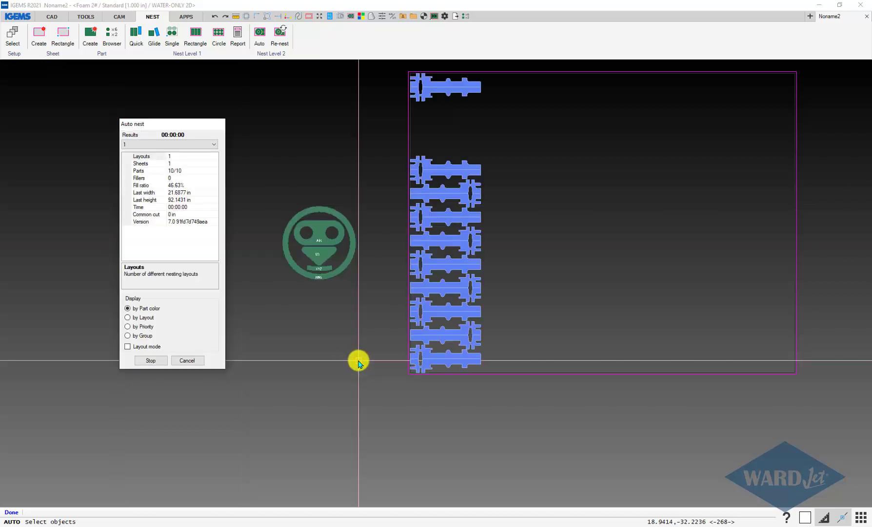
{"action": "left_click", "coordinate": [150, 362]}
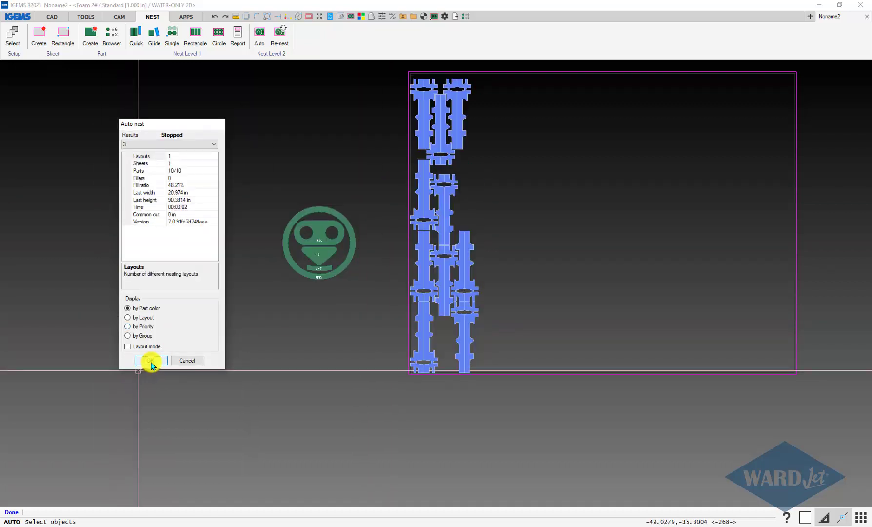
{"action": "left_click", "coordinate": [151, 363]}
{"action": "scroll", "coordinate": [460, 301], "scroll_direction": "up", "scroll_amount": 5}
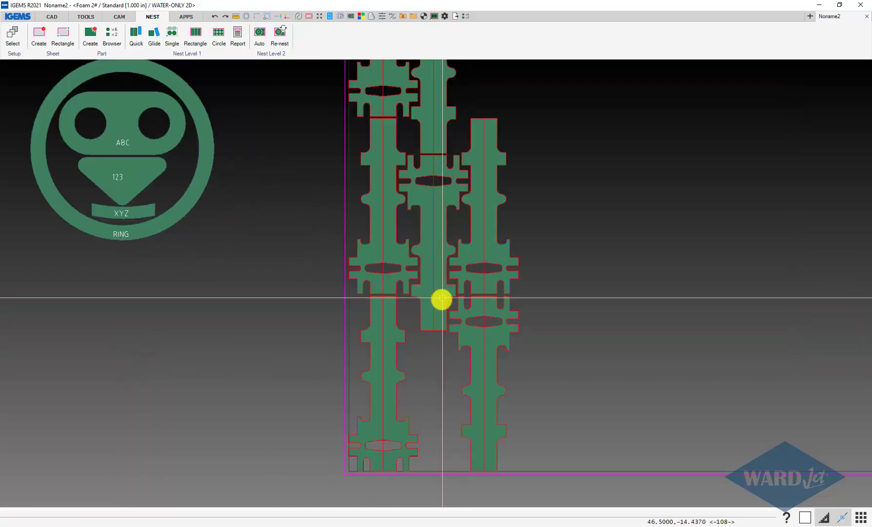
{"action": "scroll", "coordinate": [416, 316], "scroll_direction": "up", "scroll_amount": 3}
{"action": "scroll", "coordinate": [370, 314], "scroll_direction": "down", "scroll_amount": 7}
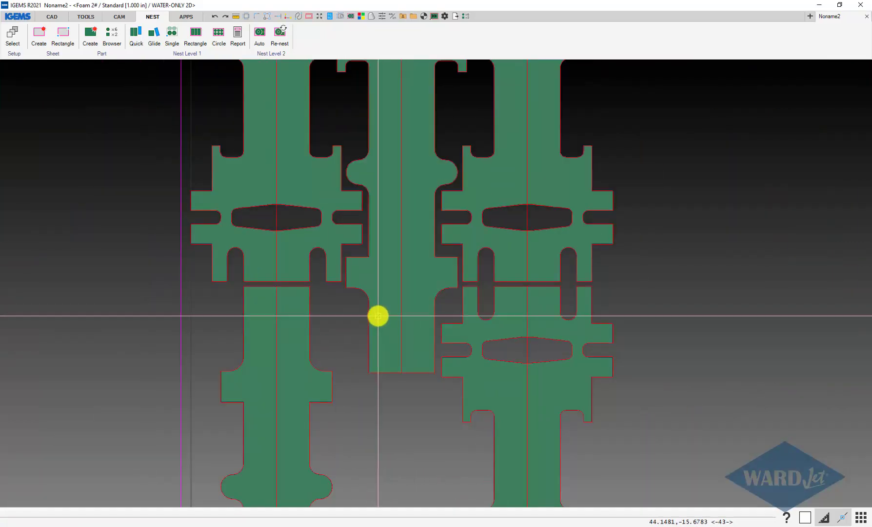
{"action": "scroll", "coordinate": [296, 324], "scroll_direction": "down", "scroll_amount": 5}
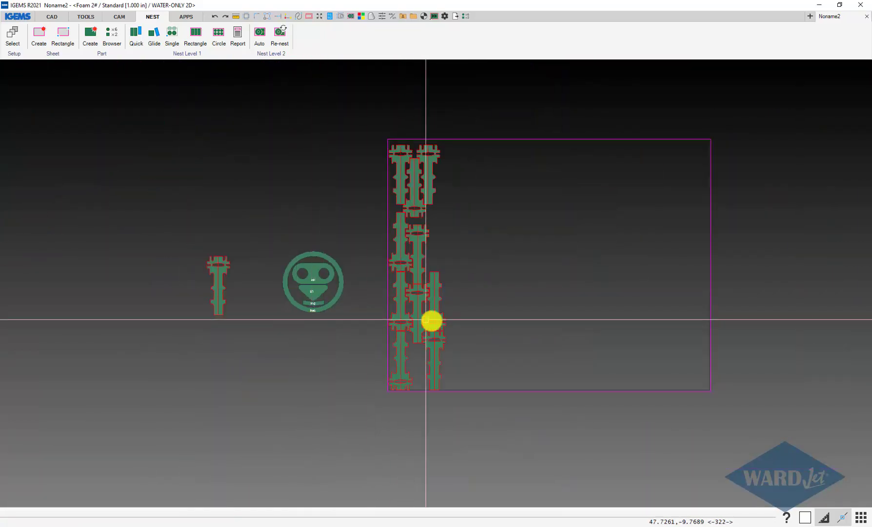